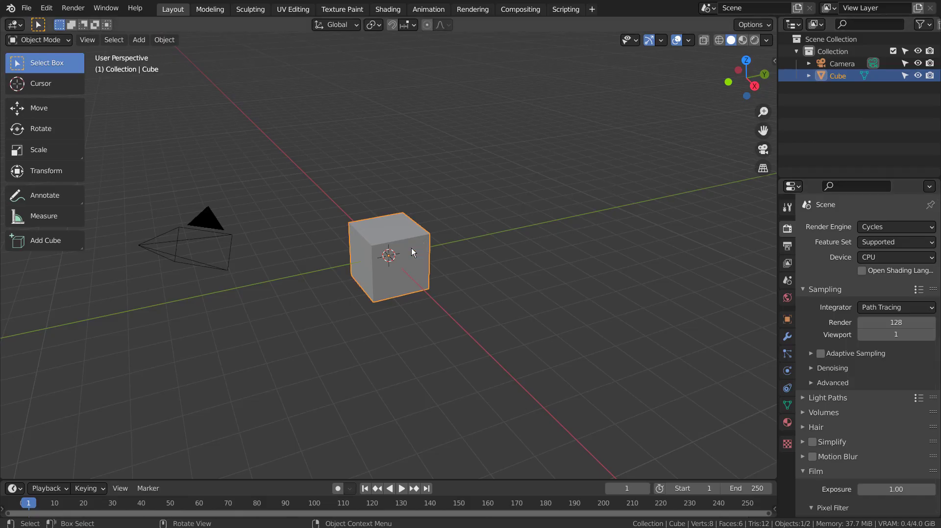
Stretch the cube along the X axis into a long horizontal beam
click(411, 248)
middle_drag(372, 312, 452, 319)
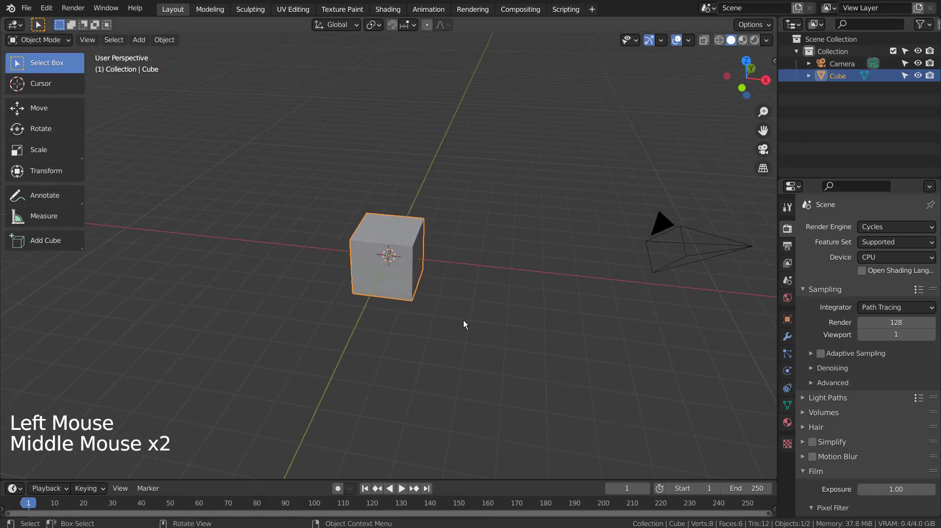
key(s)
key(x)
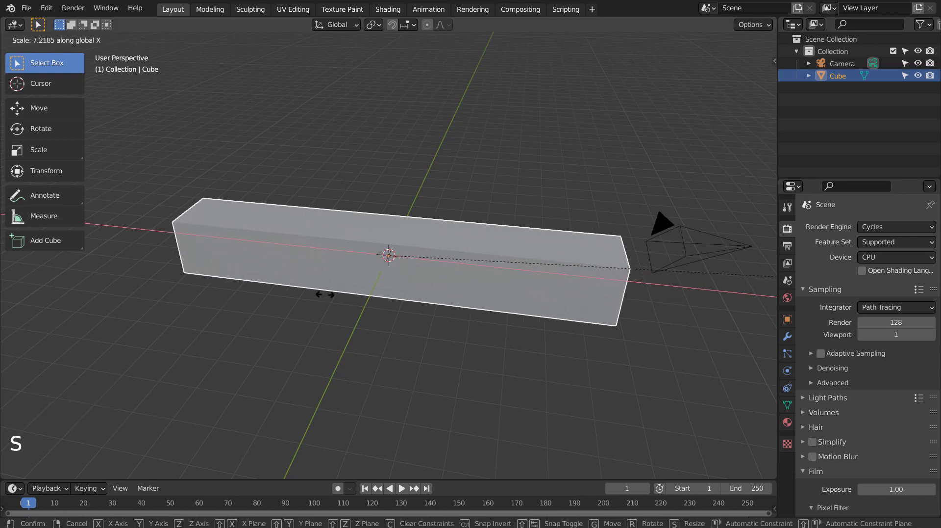
click(515, 269)
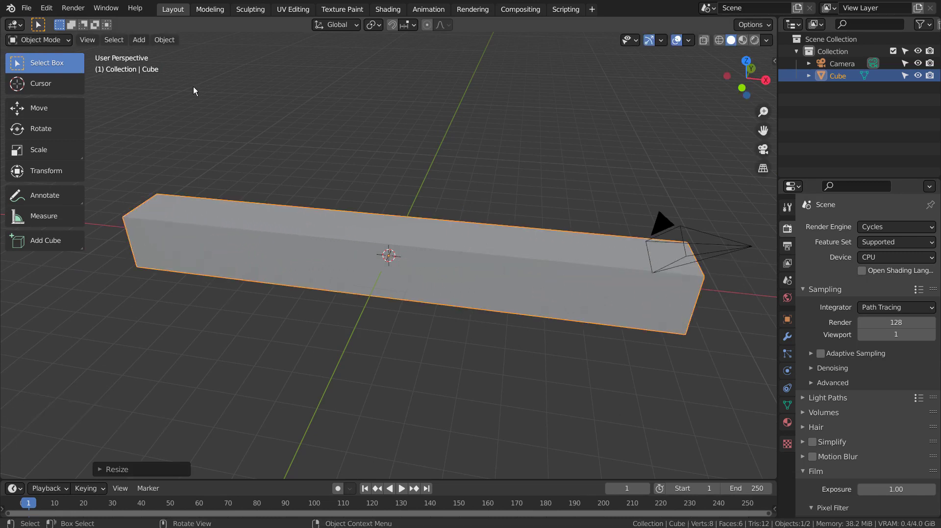
Import road-1072821_640.jpg as an image plane and scale it up about 12 times
key(shift+a)
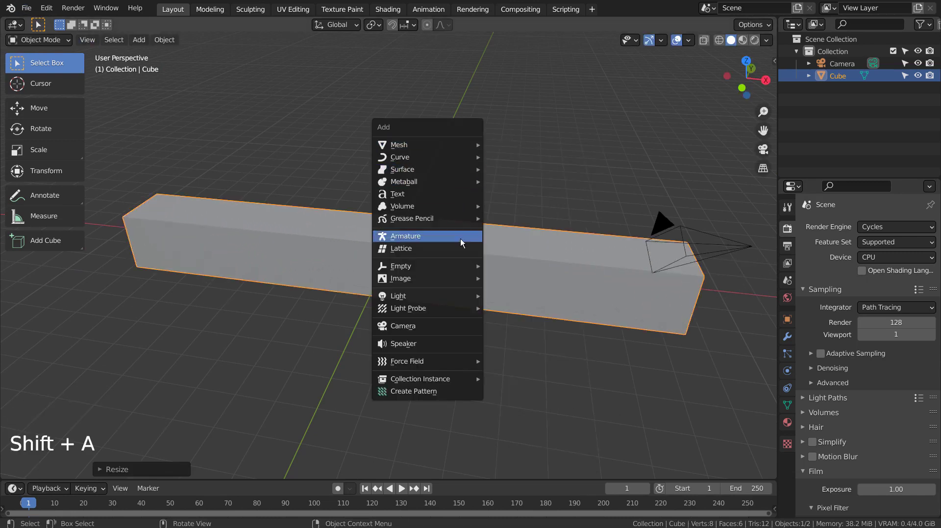
mouse_move(464, 274)
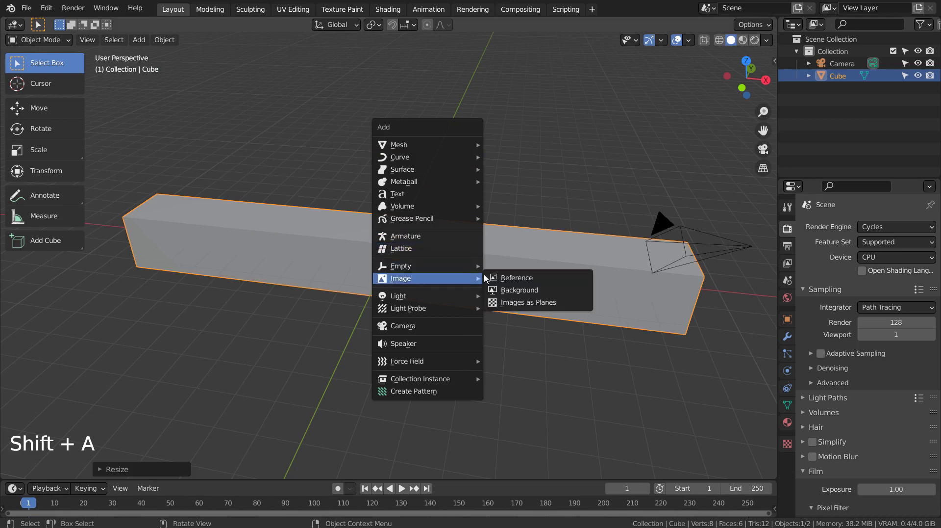
click(581, 303)
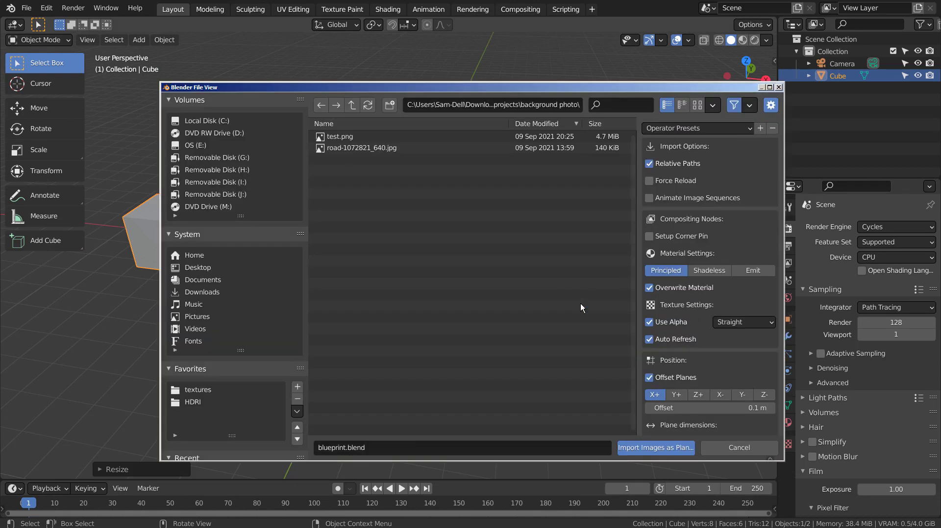
double_click(367, 148)
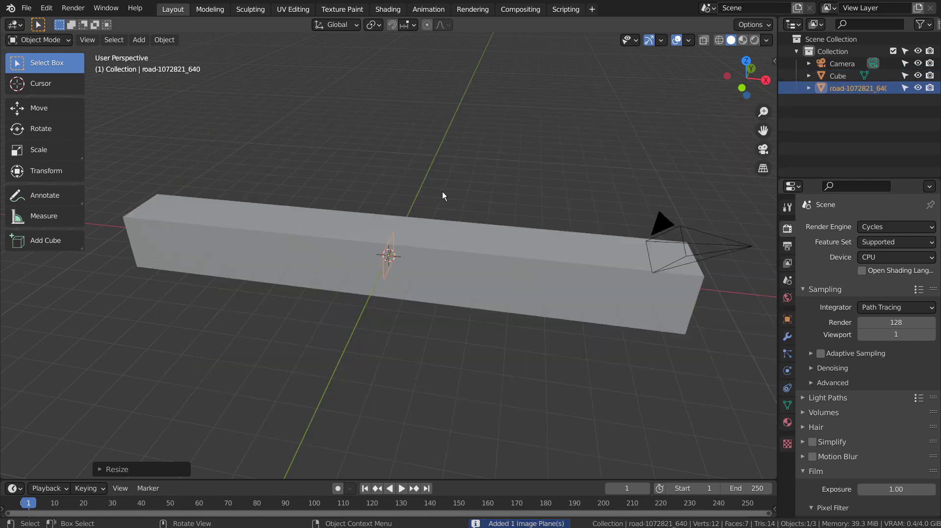
key(s)
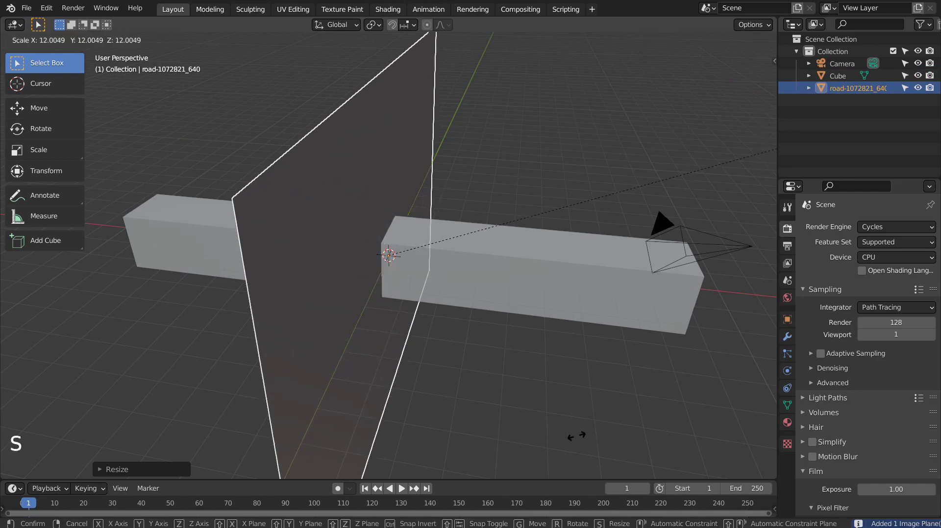
click(577, 435)
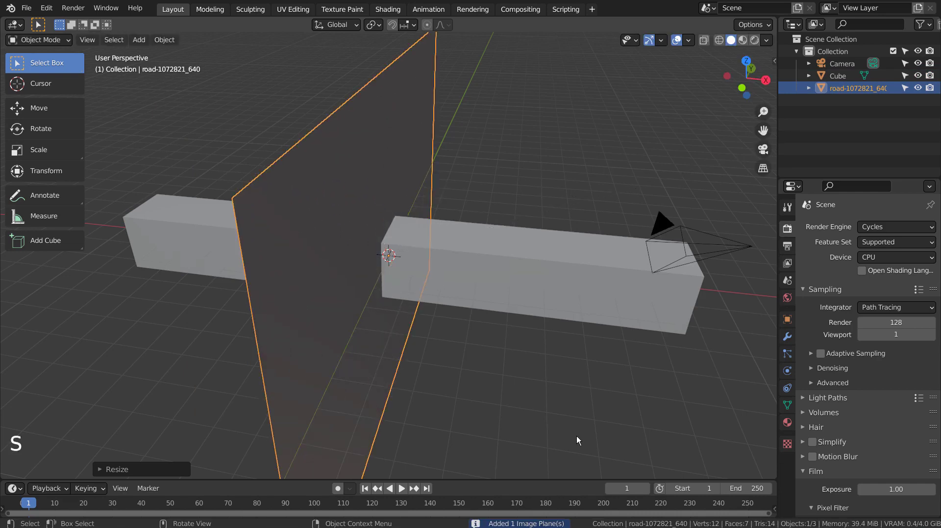
Show the scene in Material Preview shading and rotate the image plane 90° about the Z axis
click(743, 40)
key(r)
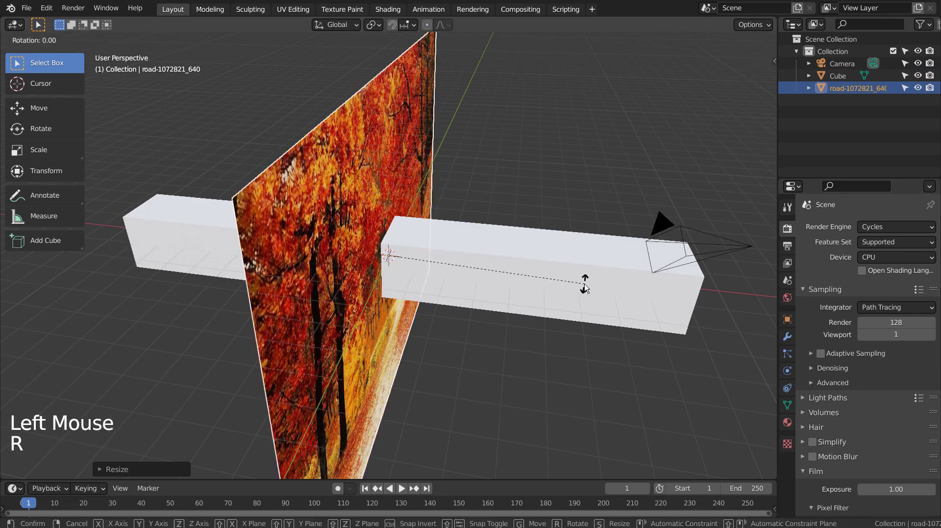
key(z)
key(9)
key(0)
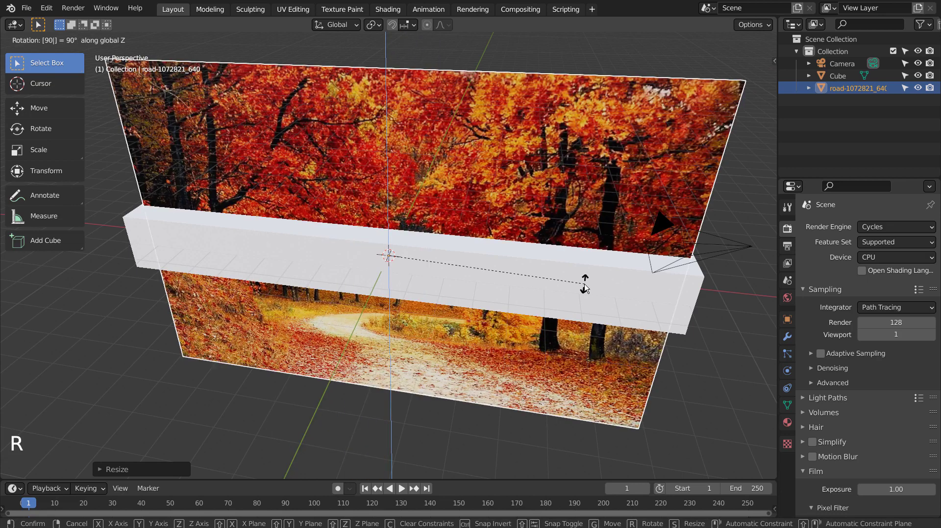
key(Return)
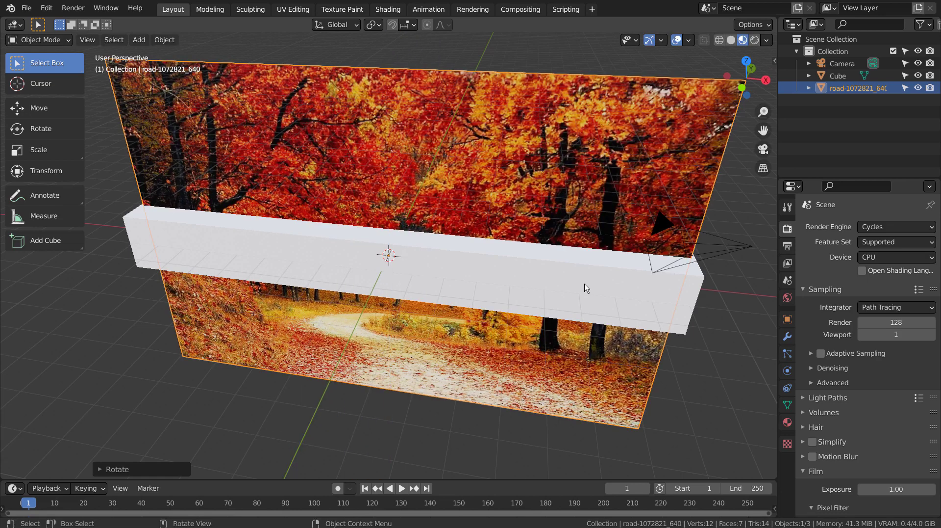
Move the image plane about 4.7 m along Y behind the beam and raise it along Z in front view
key(g)
key(y)
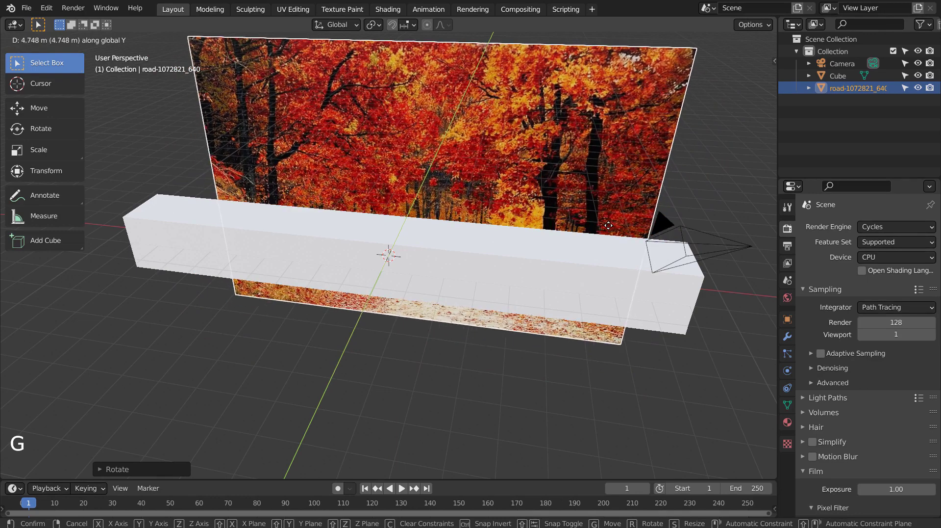
click(609, 225)
middle_drag(566, 346, 595, 305)
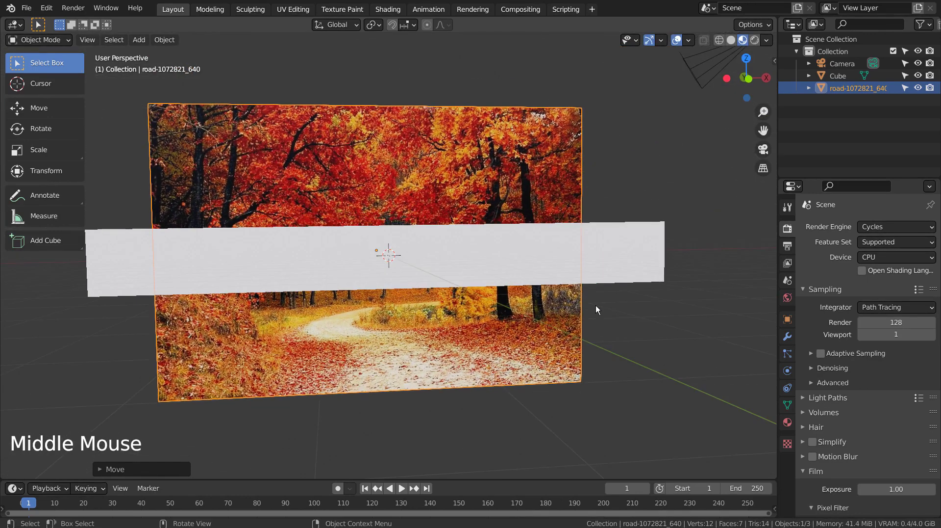
key(KP_1)
key(g)
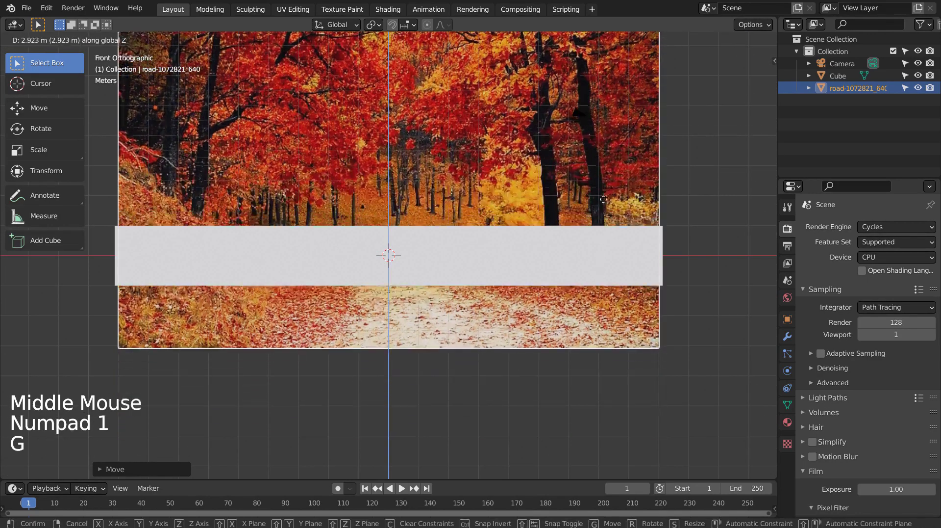
click(614, 263)
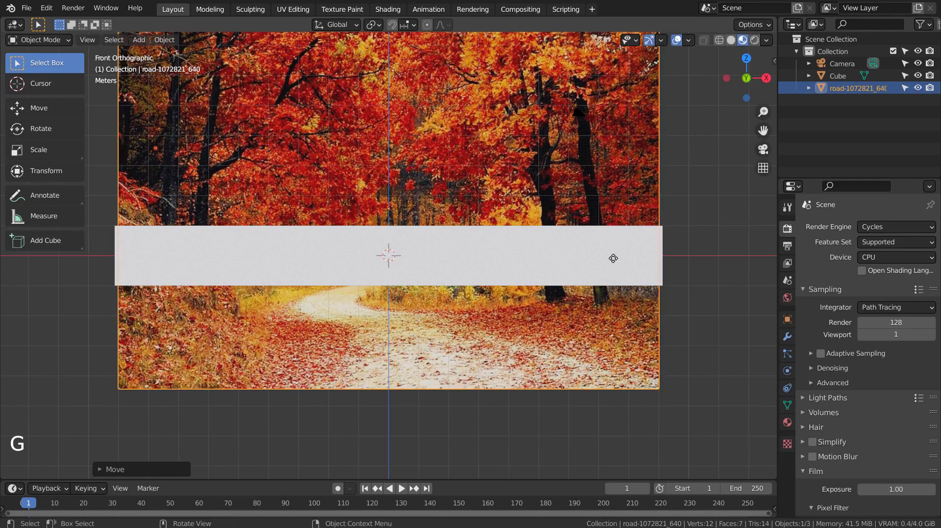
Align the camera to a near-frontal view that looks over the beam towards the forest image
shift+middle_drag(587, 259, 559, 301)
scroll(484, 309, up, 3)
key(KP_1)
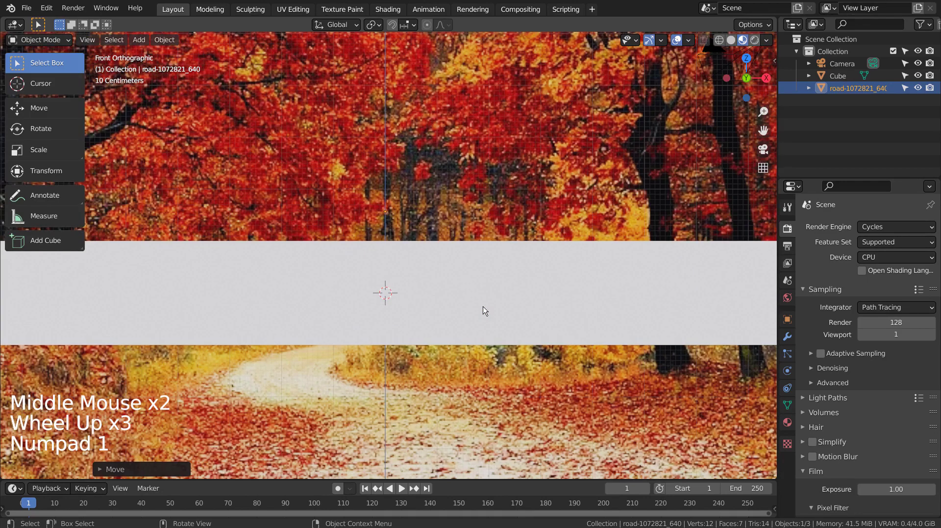
key(KP_8)
shift+middle_drag(468, 260, 492, 323)
middle_drag(516, 279, 521, 255)
mouse_move(521, 255)
shift+middle_down()
mouse_move(522, 230)
mouse_move(506, 258)
shift+middle_up()
key(ctrl+alt+KP_0)
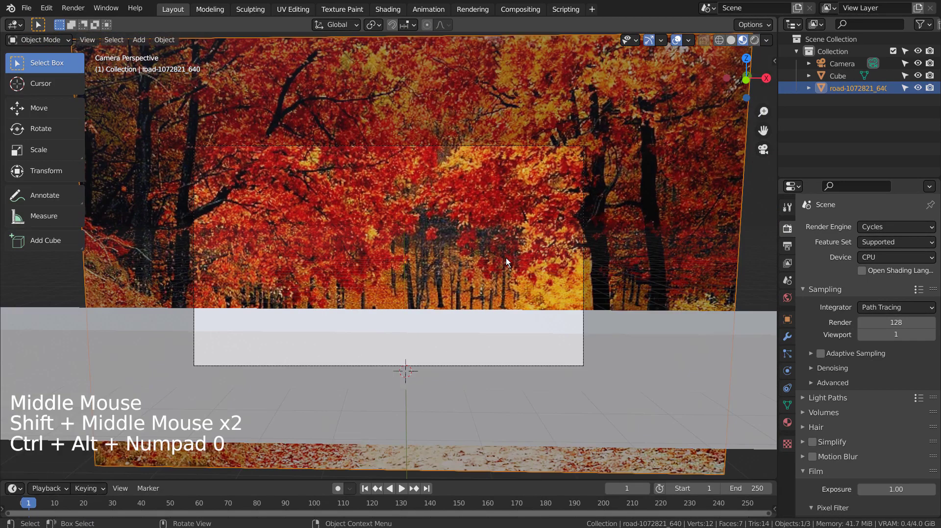
Fly the camera closer to the beam so the beam's upper part fills the lower edge of the frame
key(shift+grave)
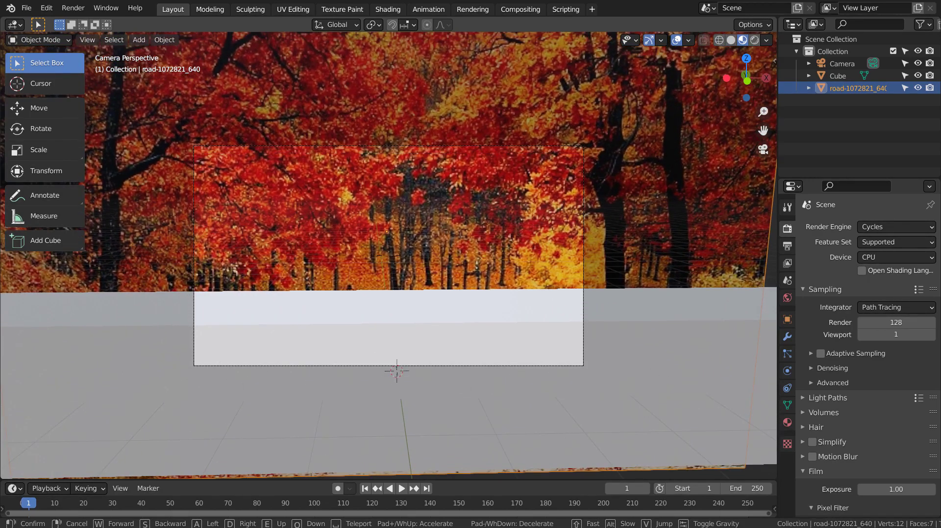
key(w)
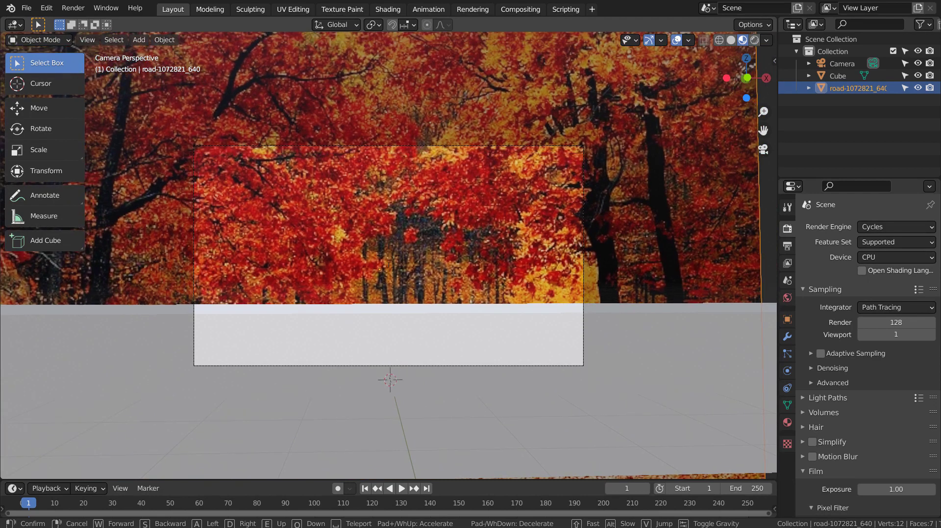
key(Return)
Scale the image plane down to slightly wider than the camera frame and raise it about 0.9 m
click(649, 192)
key(s)
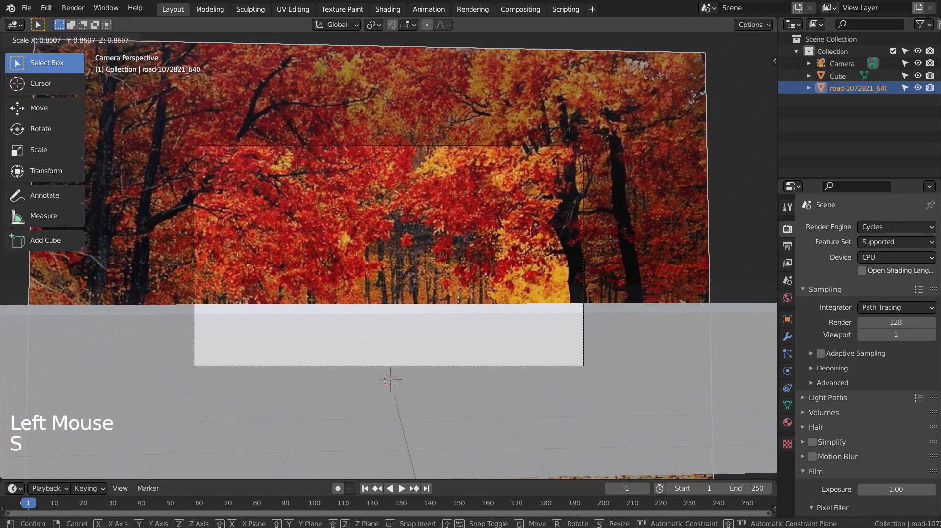
click(539, 266)
key(g)
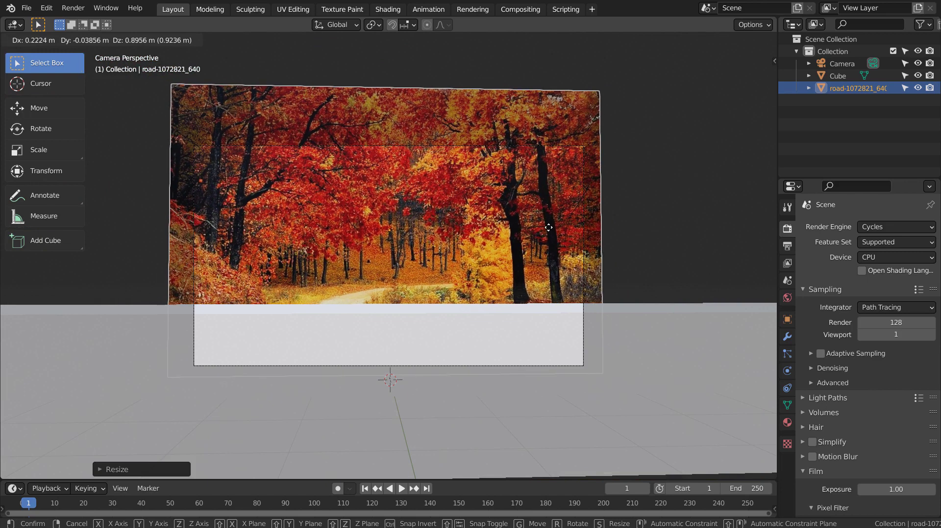
click(549, 227)
click(680, 234)
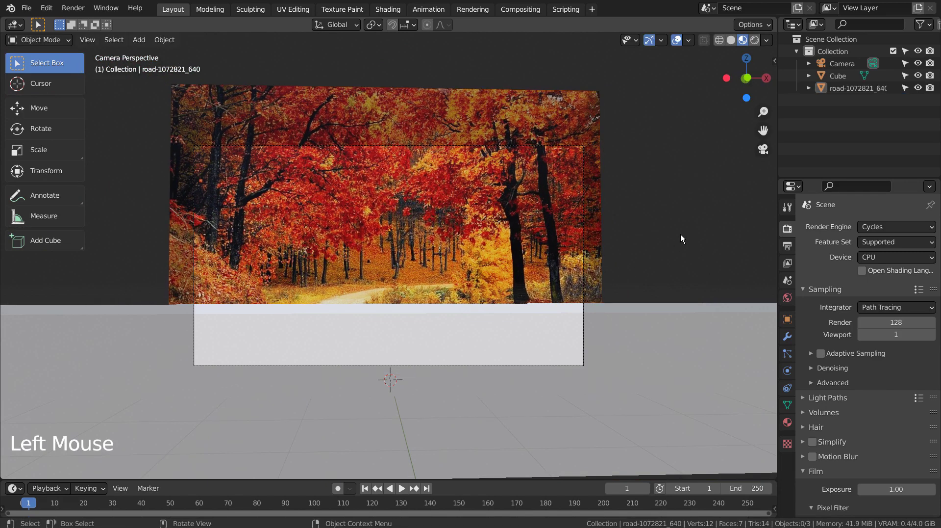
Add a Noise Texture node to the beam's material in the Shading workspace
click(438, 335)
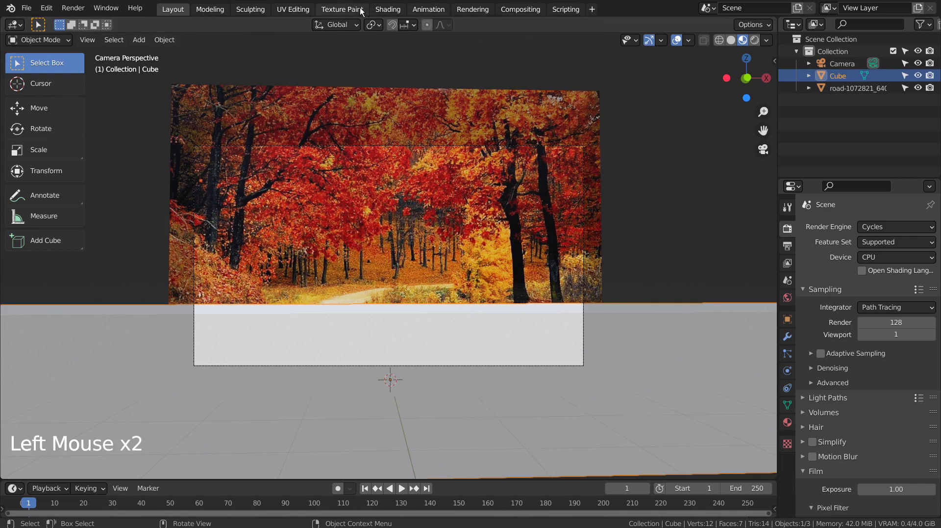
click(376, 9)
key(shift+a)
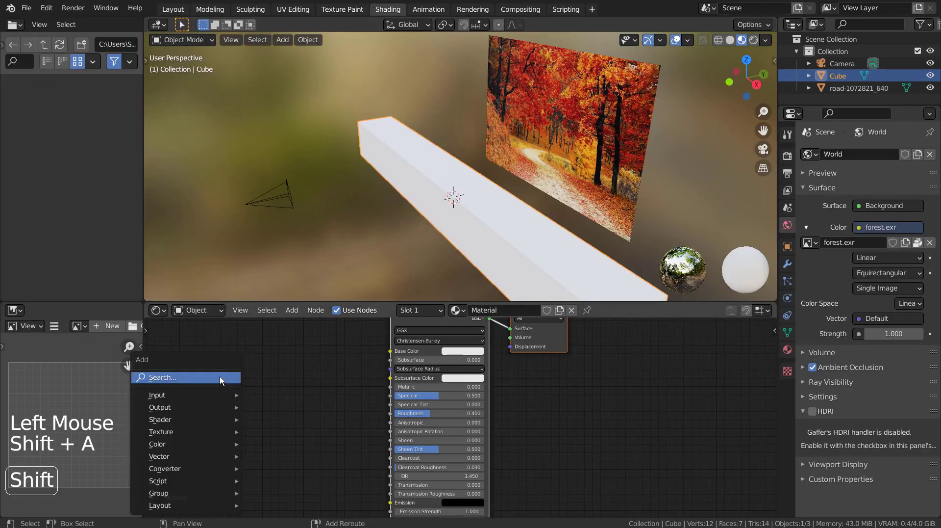
click(220, 377)
text(no)
key(Return)
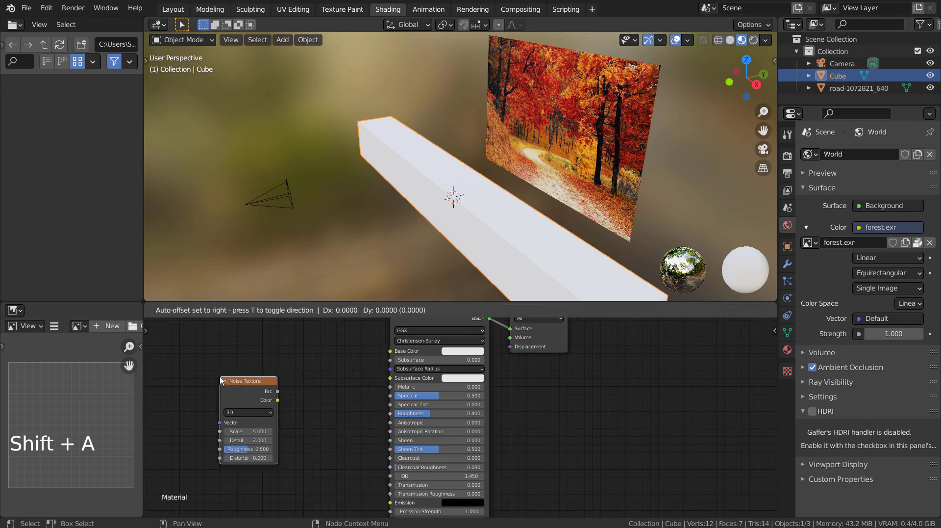
click(179, 377)
Add a Bump node between the Noise Texture and the Principled BSDF
key(shift+a)
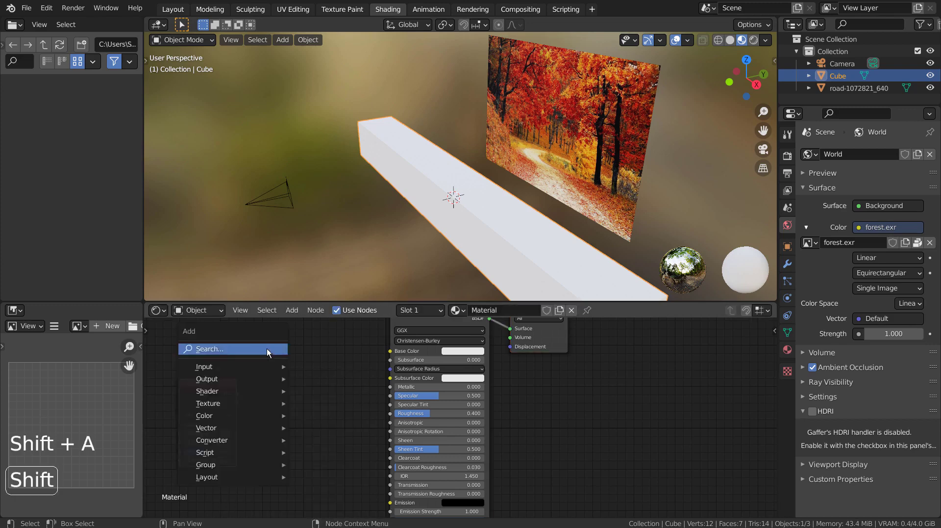
click(267, 349)
text(bump)
key(Return)
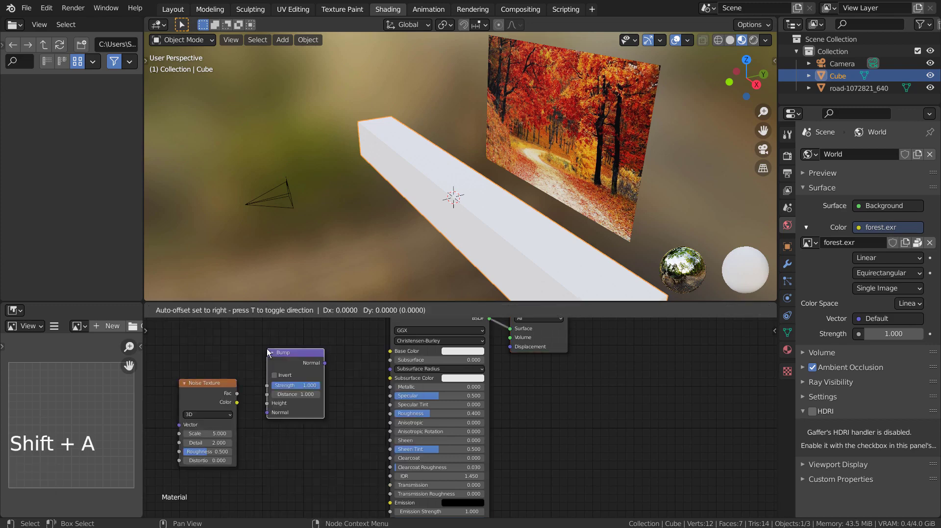
click(272, 392)
Connect the Noise Texture's Color to the Bump node's Height, and the Bump node's Normal to the Principled BSDF's Normal
drag(238, 402, 273, 447)
click(372, 460)
scroll(379, 475, down, 2)
shift+middle_drag(378, 475, 373, 410)
drag(346, 360, 398, 465)
shift+middle_drag(533, 395, 522, 456)
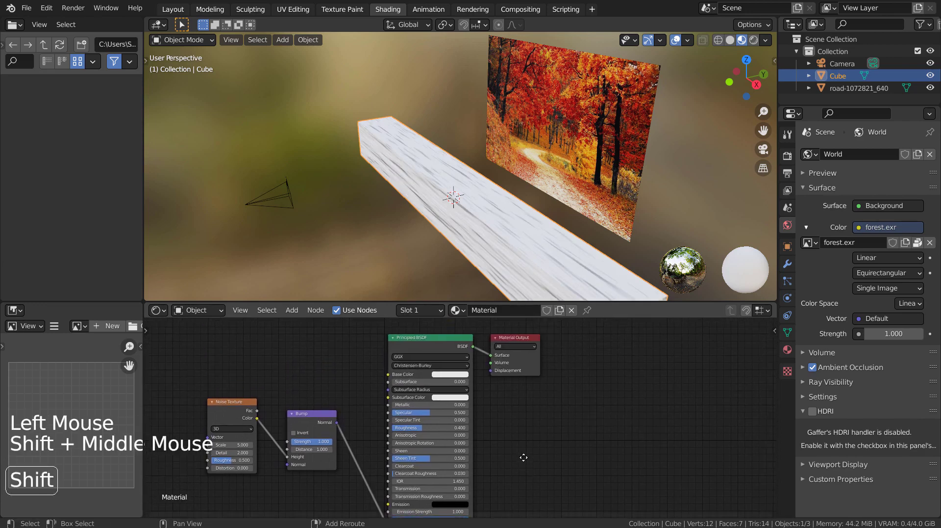
Set the Principled BSDF's Base Color to a dark brown and its Specular to 0
click(451, 375)
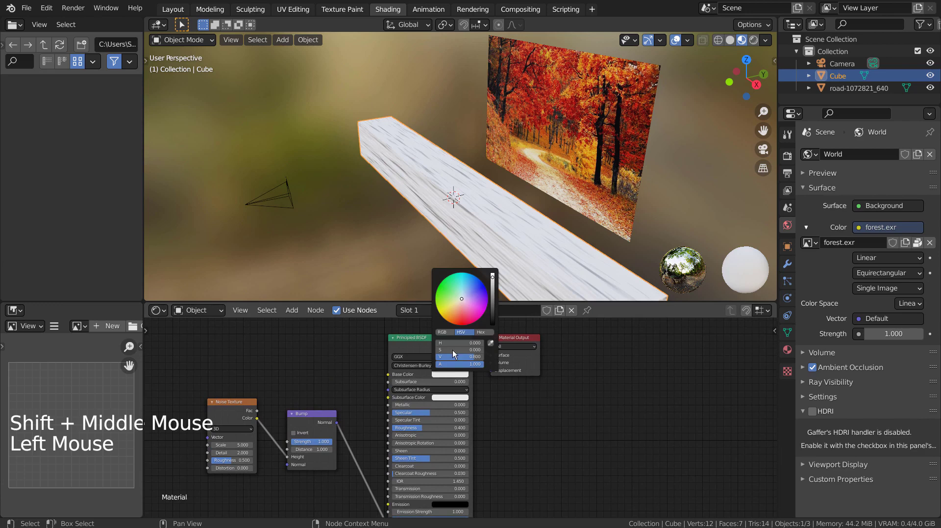
click(451, 312)
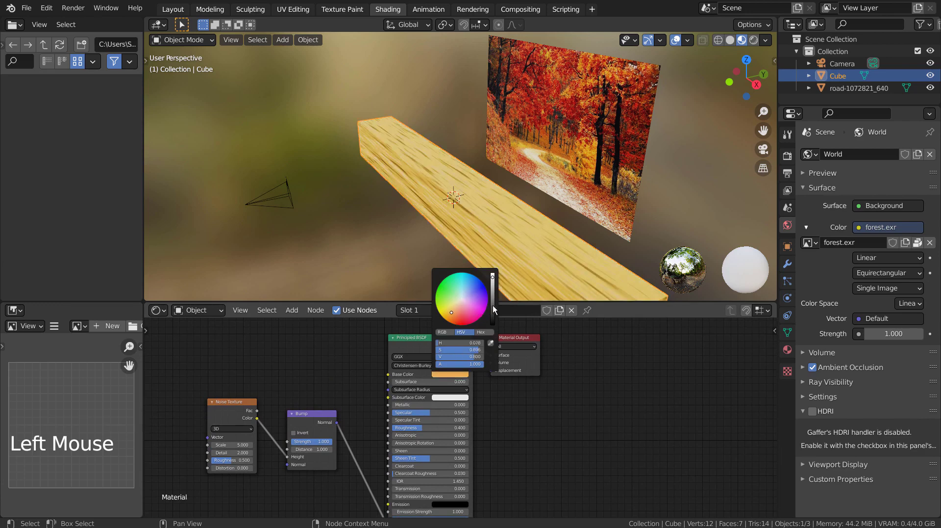
click(493, 305)
click(328, 362)
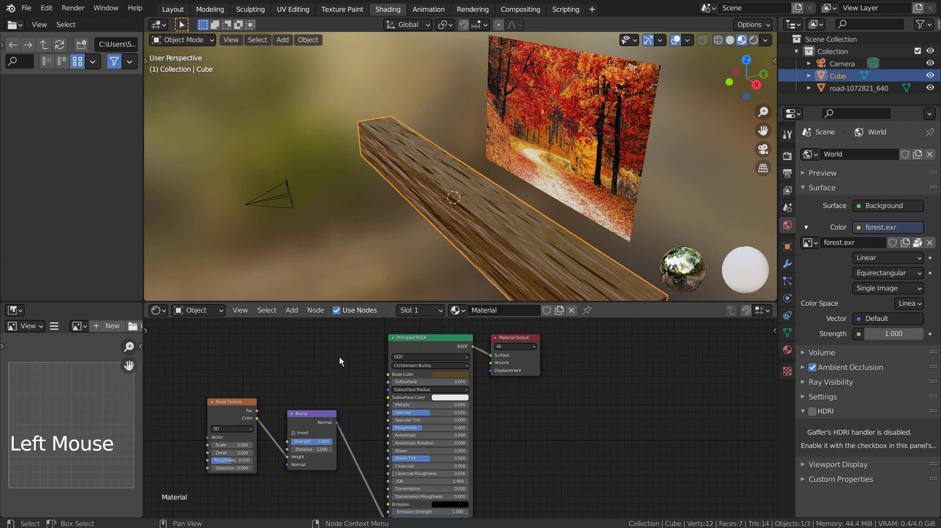
drag(433, 409, 393, 410)
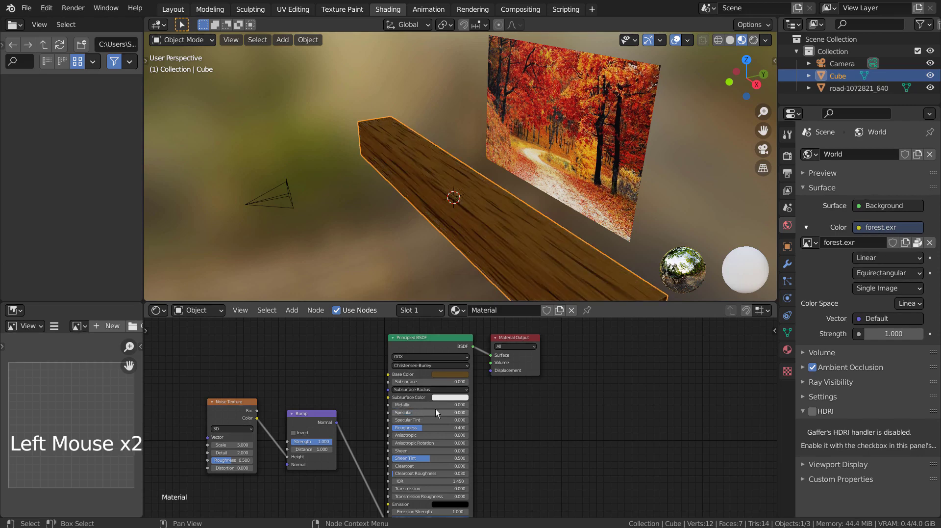
Set the Noise Texture's Scale to 25 and Detail to 16, and the Bump node's Strength to 0.36
key(KP_0)
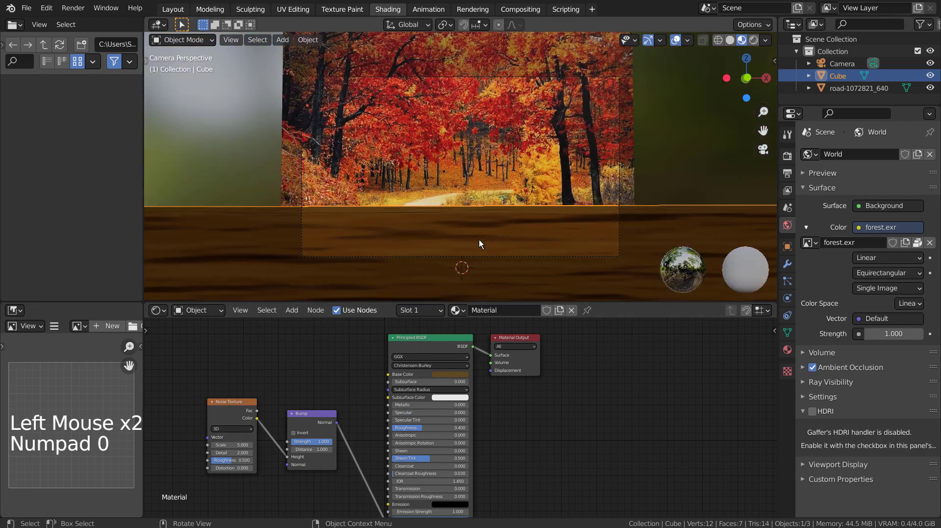
scroll(505, 240, up, 2)
scroll(257, 440, up, 6)
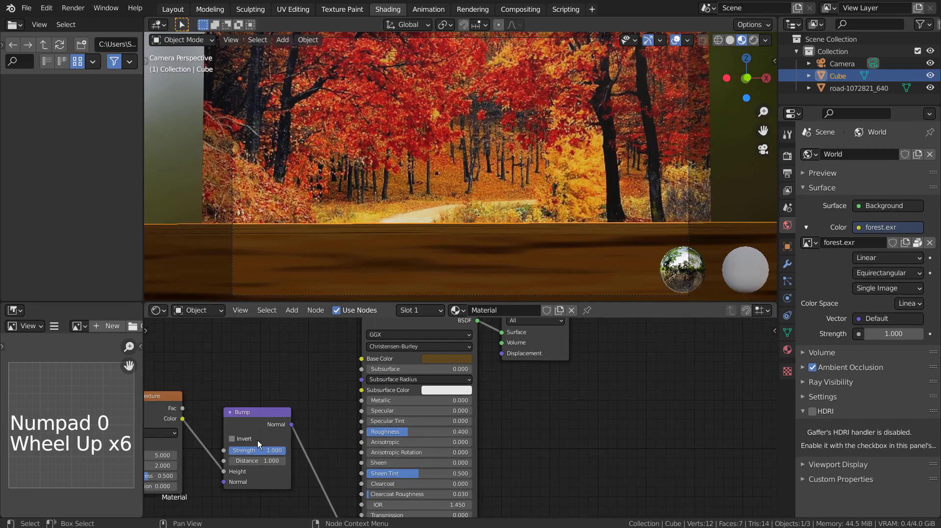
shift+middle_drag(255, 442, 426, 427)
drag(290, 443, 323, 455)
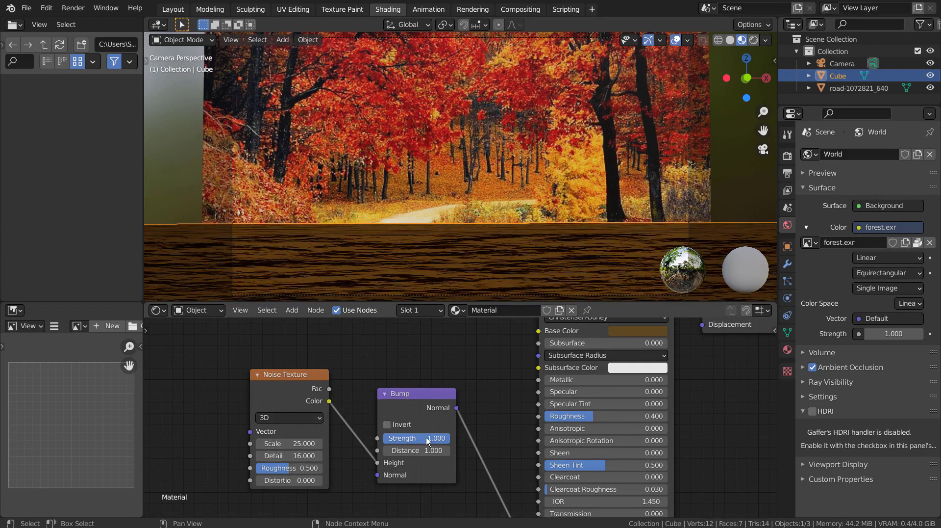
drag(425, 437, 406, 437)
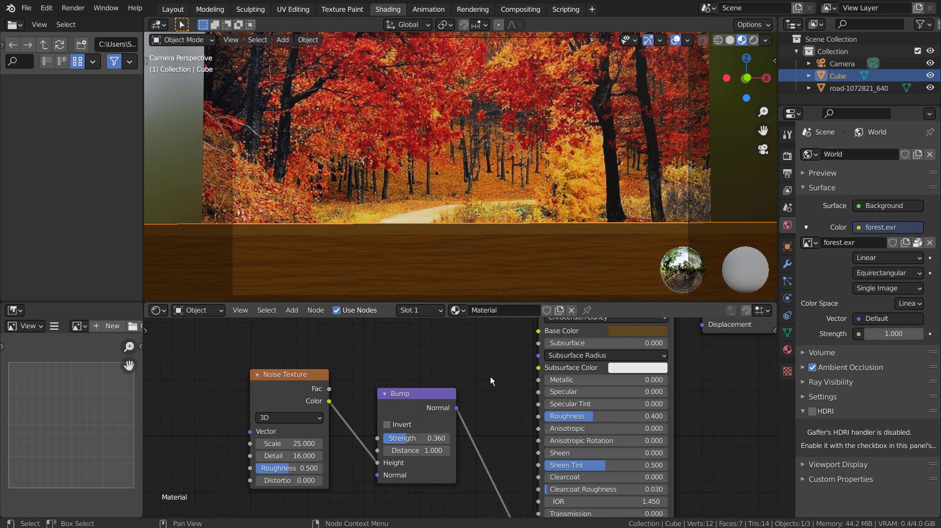
Set the Noise Texture's Detail to 1.9 in the beam's material in the Shading workspace
key(ctrl+space)
scroll(491, 375, down, 8)
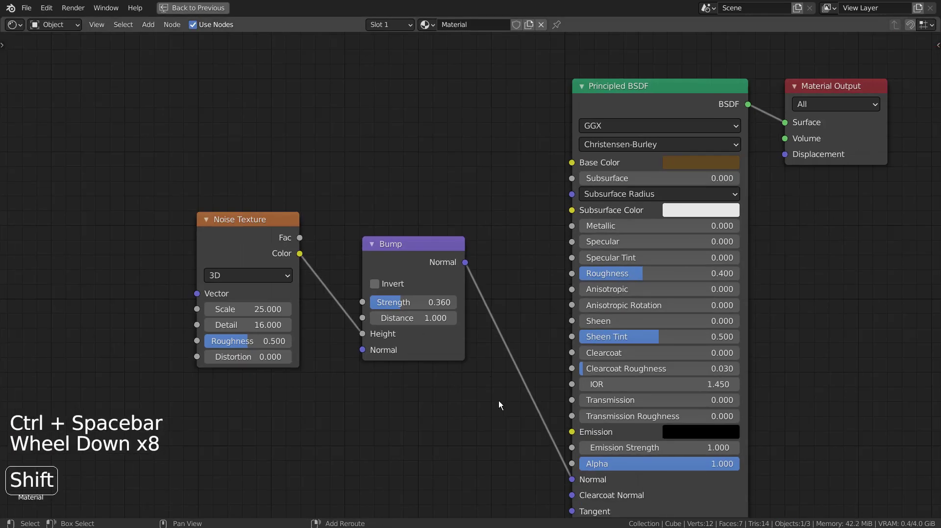
shift+middle_drag(493, 400, 392, 382)
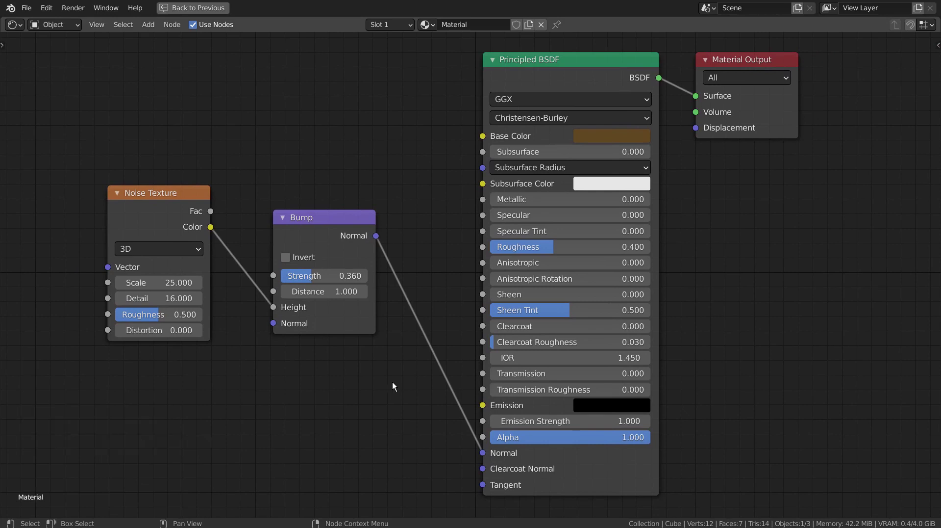
key(ctrl+space)
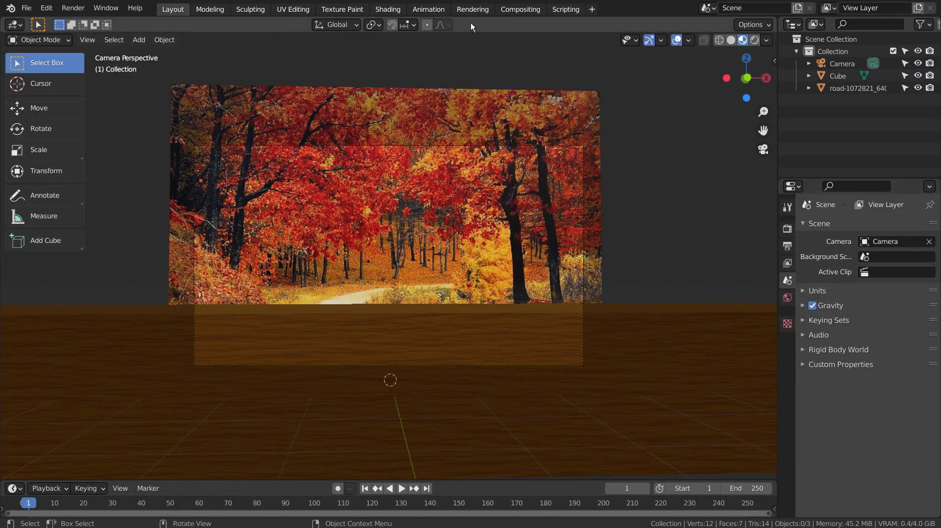
click(388, 9)
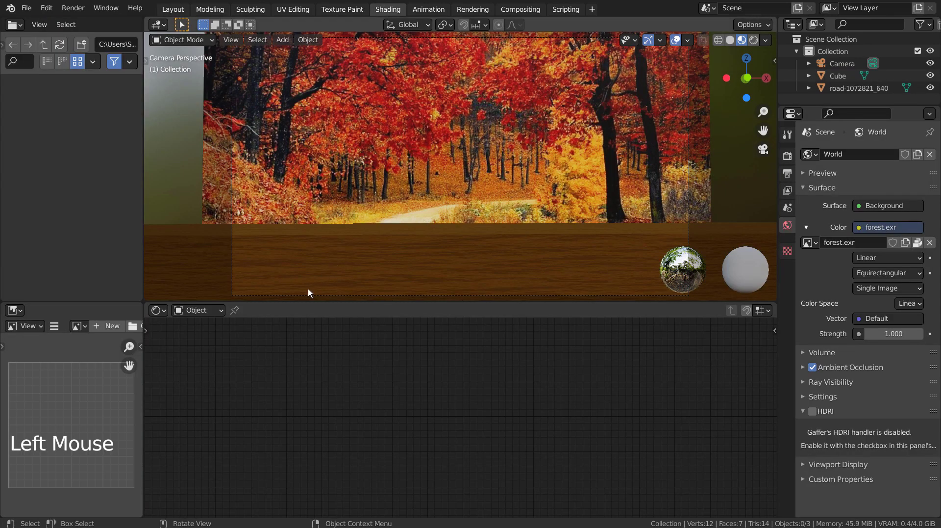
click(305, 273)
click(316, 428)
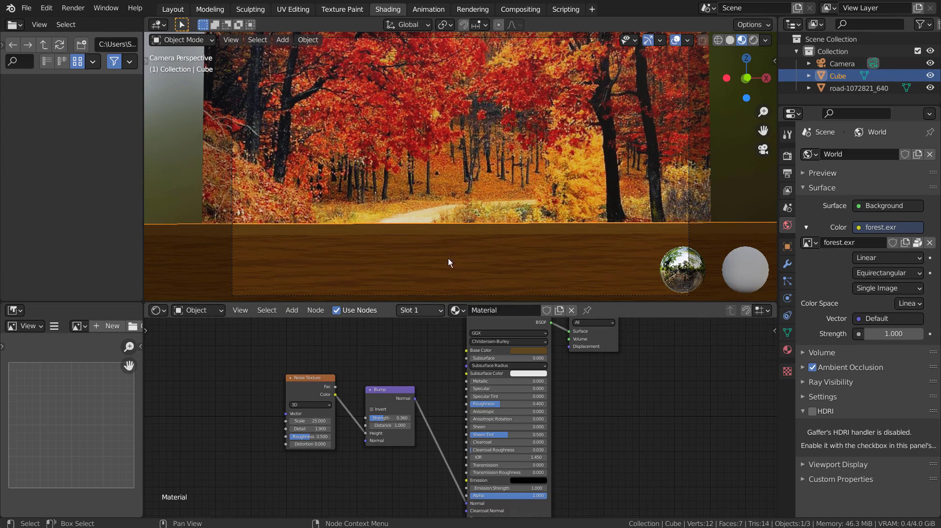
Add a Teapot+ mesh to the scene in the Layout workspace
click(173, 9)
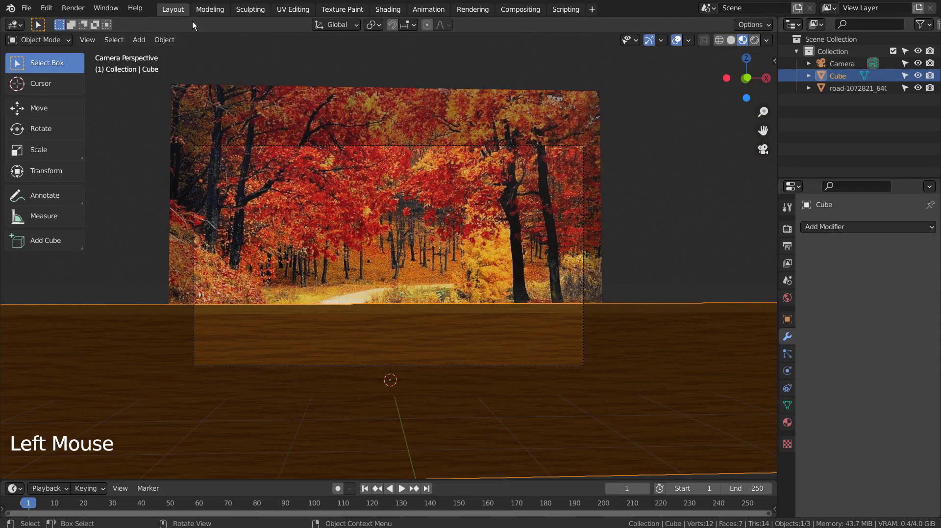
key(shift+a)
mouse_move(481, 229)
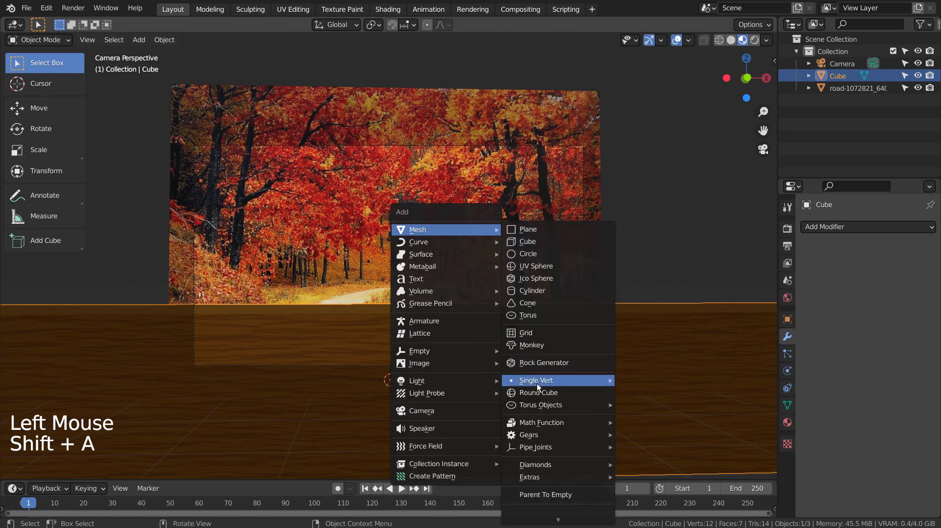
mouse_move(551, 476)
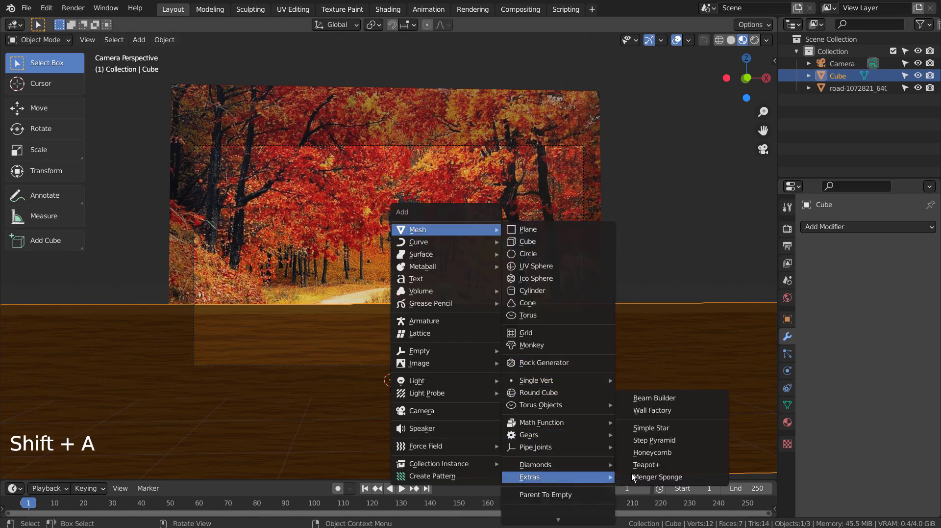
click(667, 466)
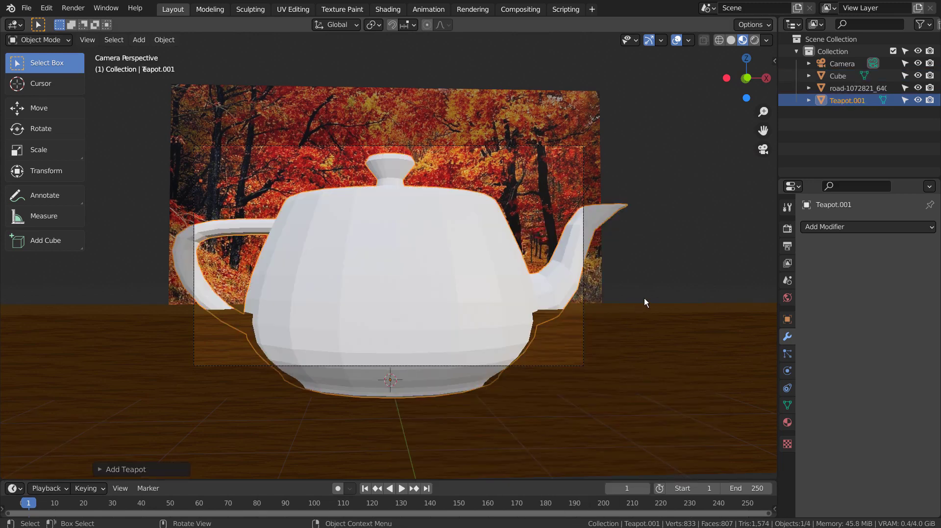
Scale the teapot down and raise it about 0.93 m along Z so it rests on the beam
key(s)
click(542, 304)
key(g)
key(z)
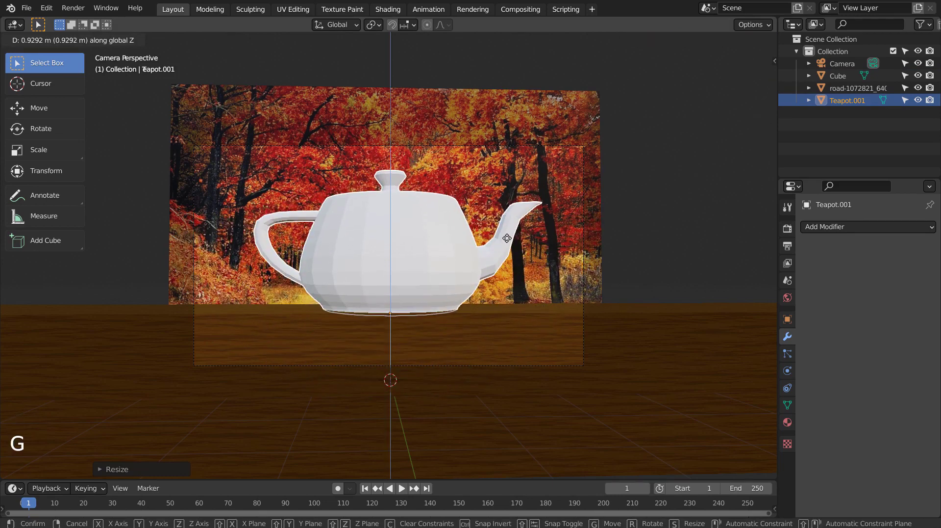
click(503, 236)
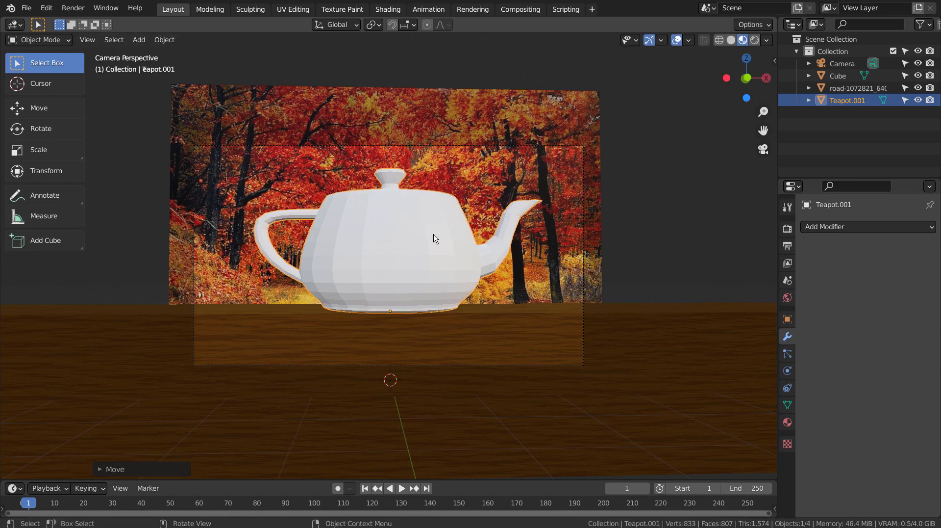
Add a Subdivision modifier with viewport level 3 to the teapot and shade it smooth
key(ctrl+3)
right_click(425, 234)
click(425, 234)
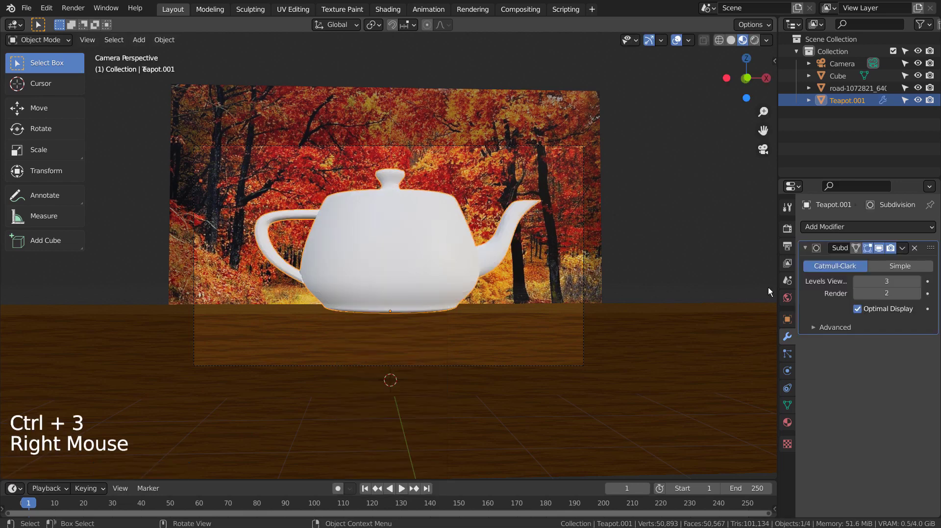
Give the teapot a new material with a light blue Base Color and a Roughness of 0.07
click(787, 422)
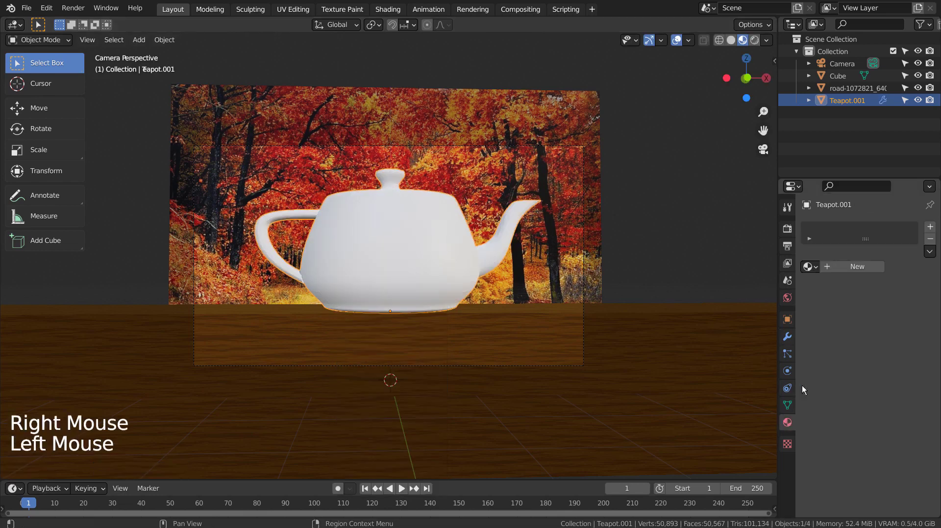
click(854, 272)
click(877, 264)
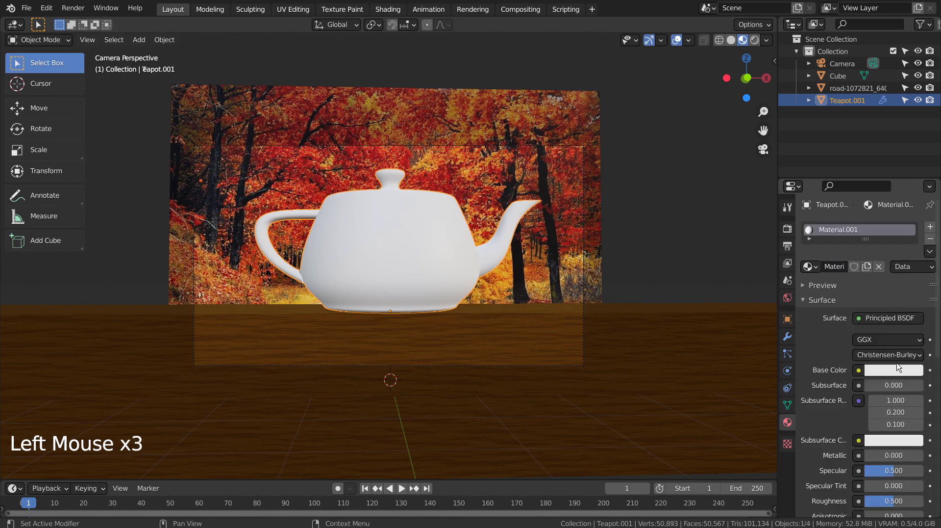
click(899, 370)
click(867, 220)
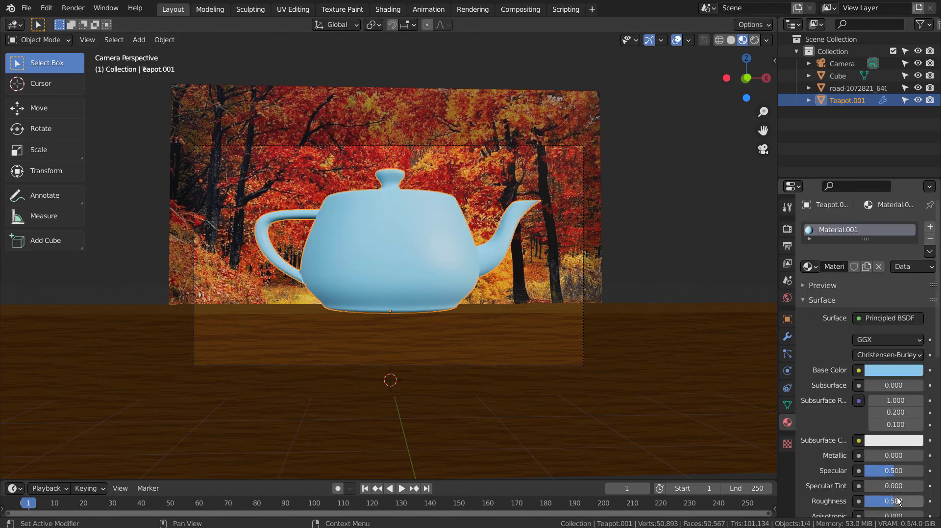
drag(894, 501, 868, 500)
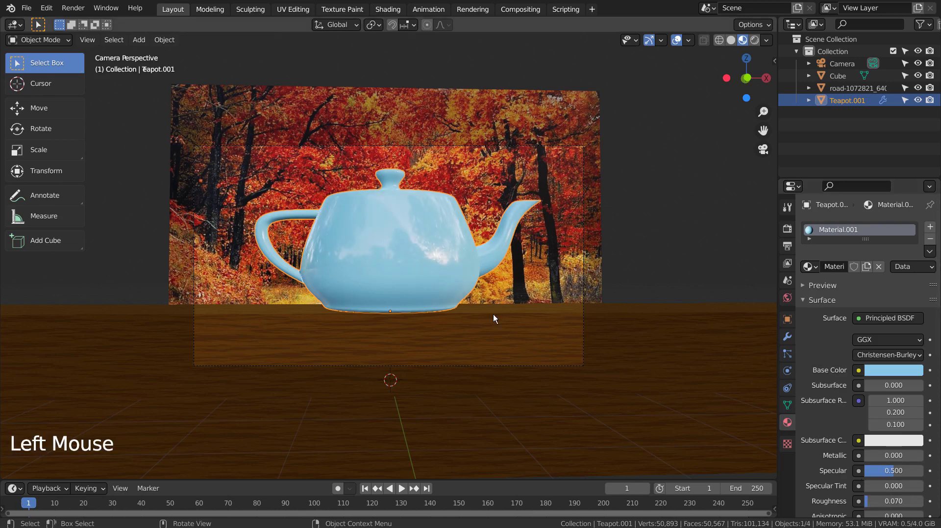
Shrink the teapot, move it about -1.6 m along X on the beam, and enlarge it slightly
key(s)
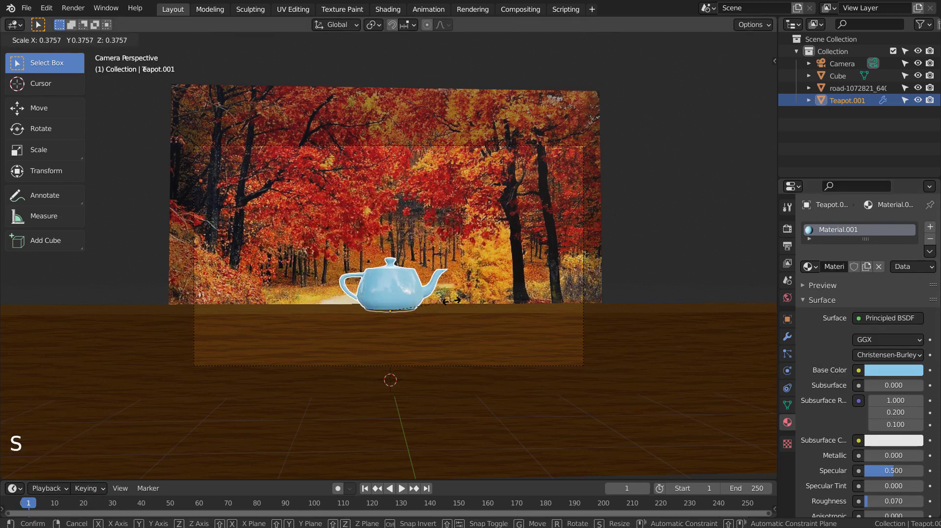
key(g)
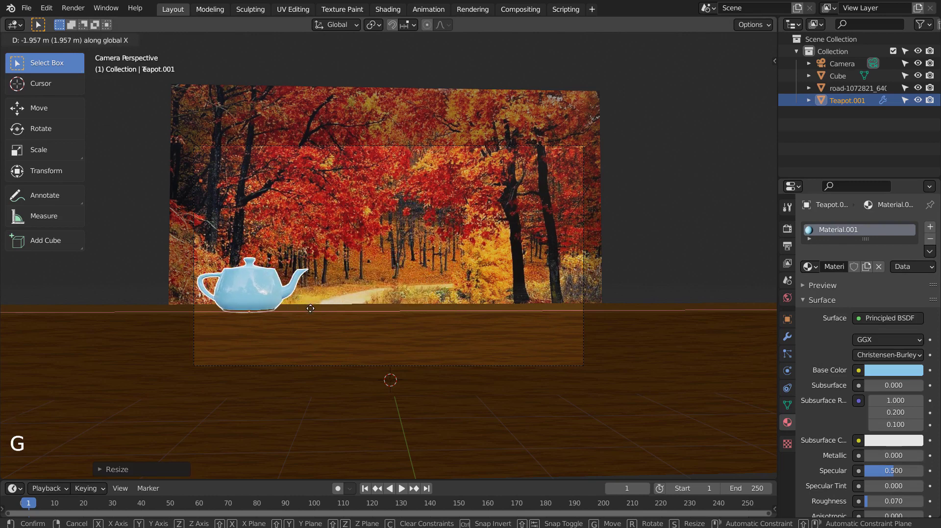
click(324, 306)
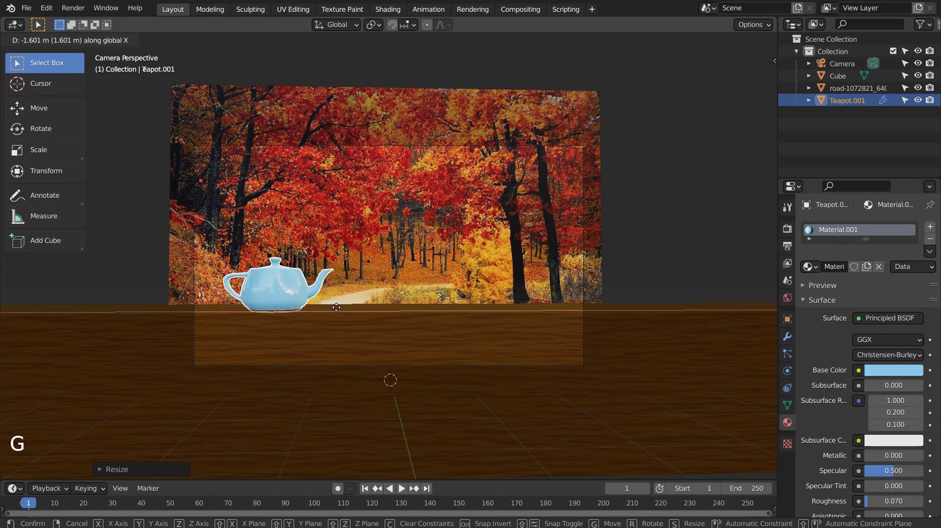
key(s)
click(361, 308)
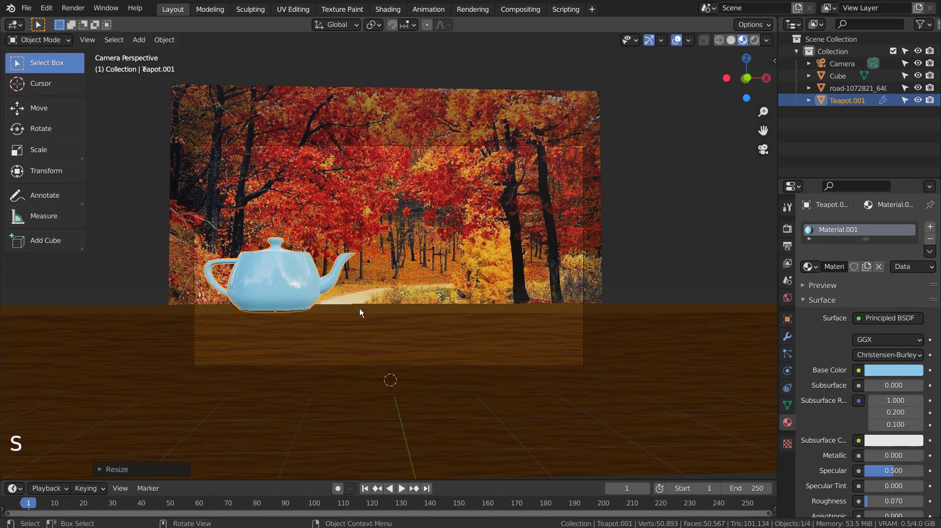
click(669, 261)
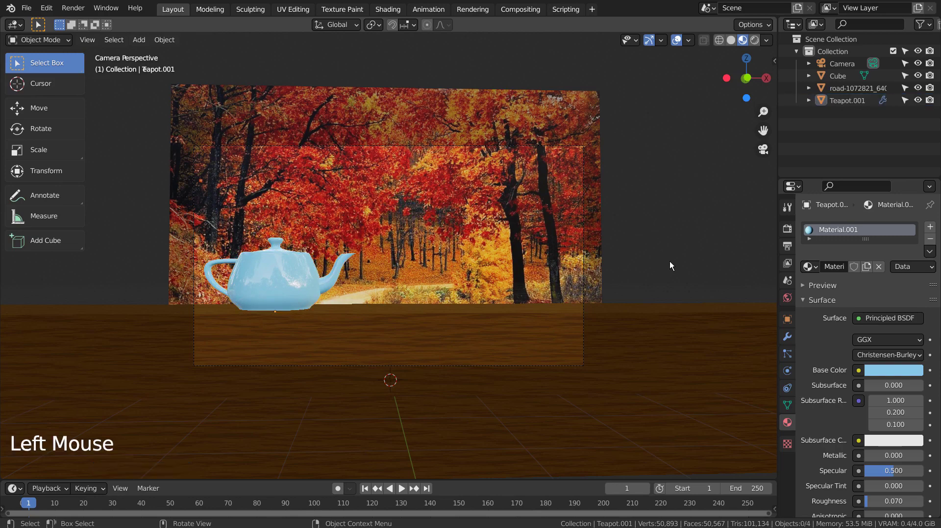
Add a Point light and raise it about 1.5 m along Z
mouse_move(670, 261)
middle_down()
mouse_move(616, 295)
mouse_move(715, 265)
mouse_move(665, 268)
middle_up()
key(KP_0)
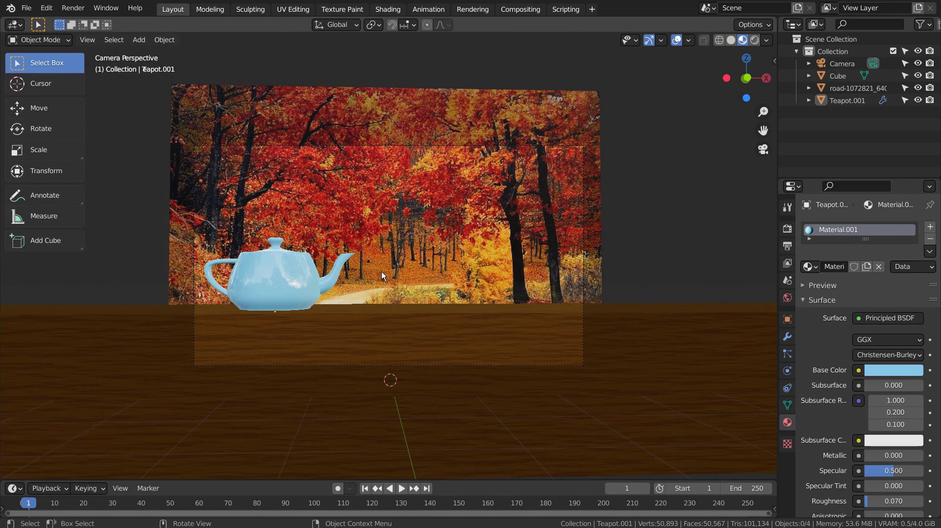
key(shift+a)
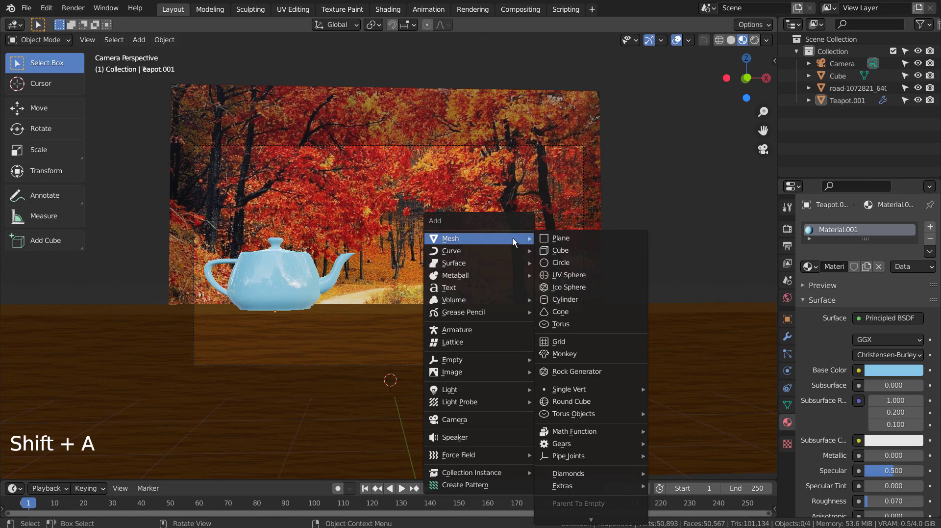
mouse_move(481, 391)
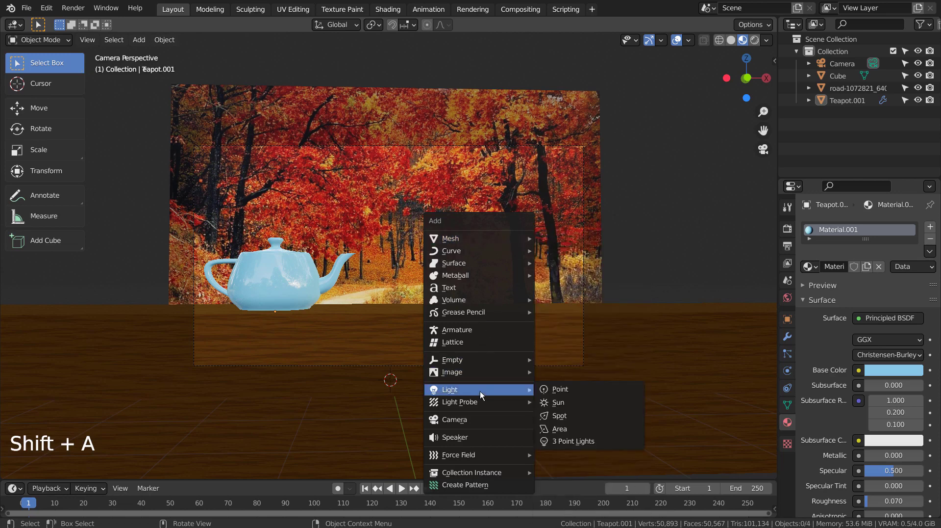
click(559, 388)
key(g)
key(z)
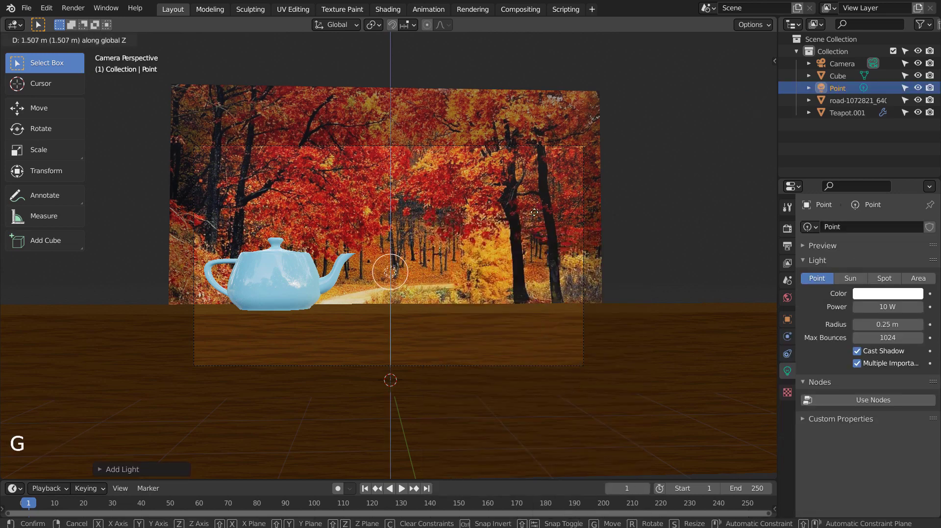
click(534, 208)
Move the Point light along positive X away from the teapot and raise it further along Z
key(g)
key(x)
click(666, 203)
key(g)
key(z)
click(654, 141)
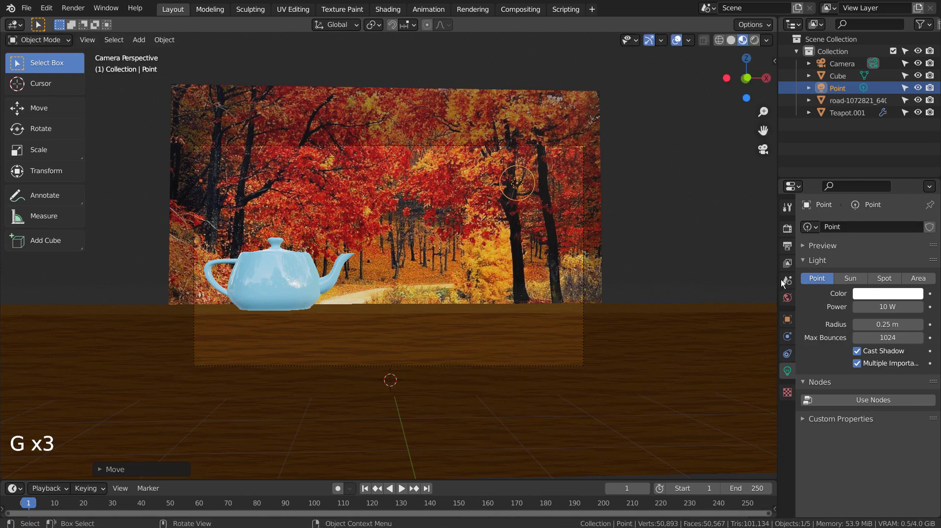
Set the Point light's Power to 1111 W
double_click(888, 306)
text(1111)
key(Return)
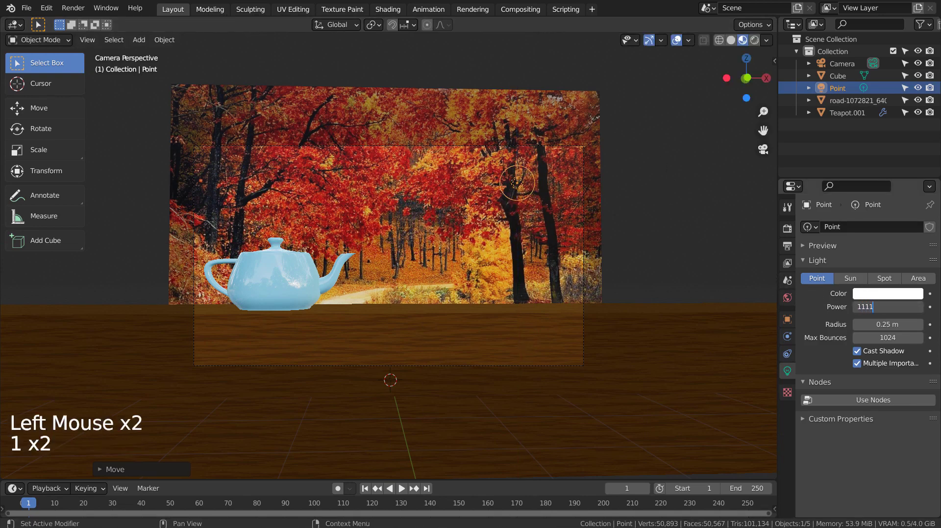
Show the scene in Rendered viewport shading and inspect the lit teapot and beam up close
click(755, 40)
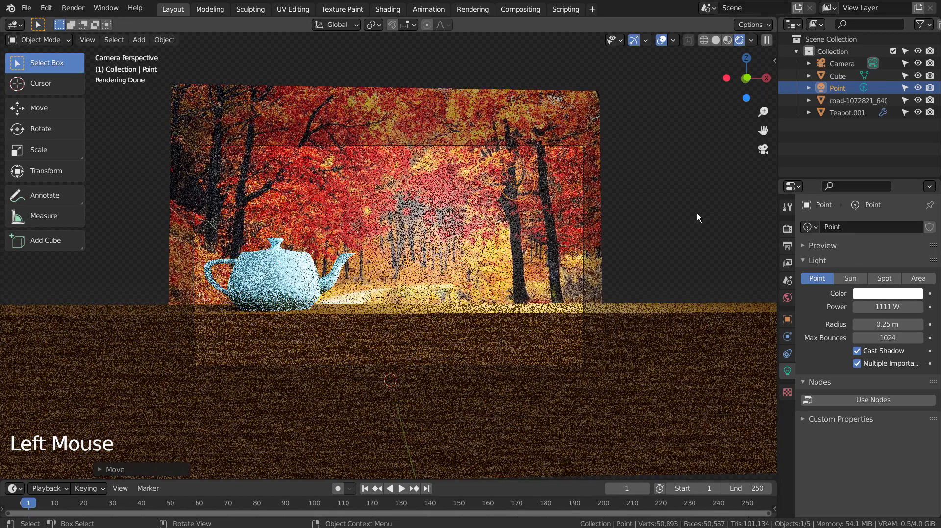
click(697, 215)
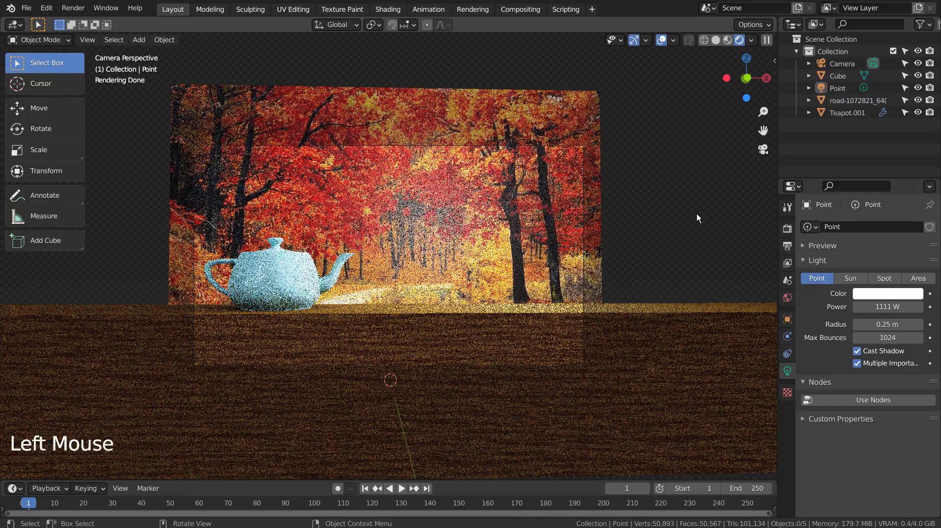
mouse_move(572, 269)
middle_down()
mouse_move(622, 270)
mouse_move(566, 284)
middle_up()
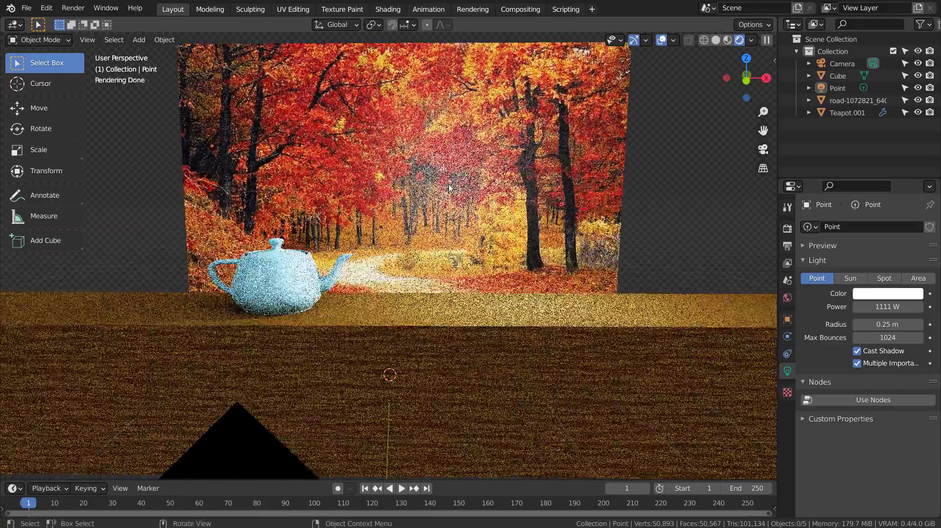
scroll(435, 177, up, 6)
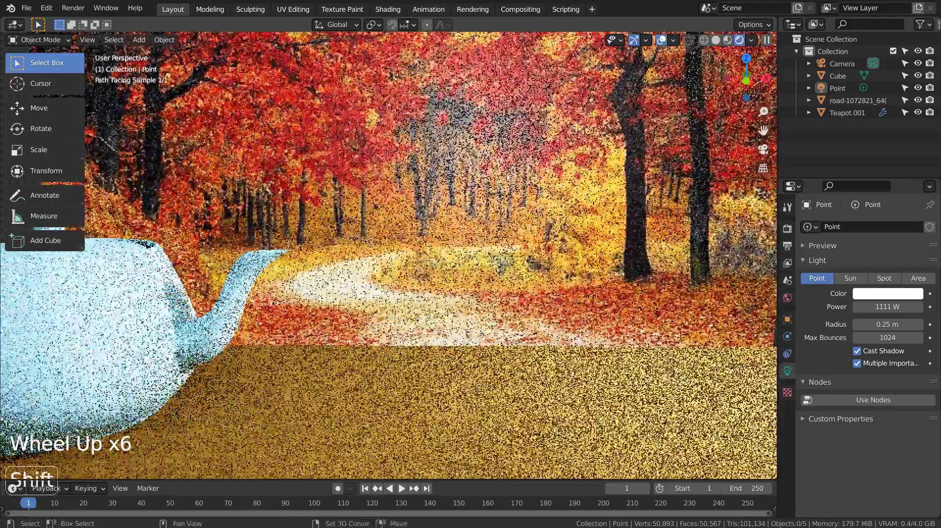
Set the Specular value of the autumn forest backdrop's material to 0
shift+middle_drag(437, 196, 474, 217)
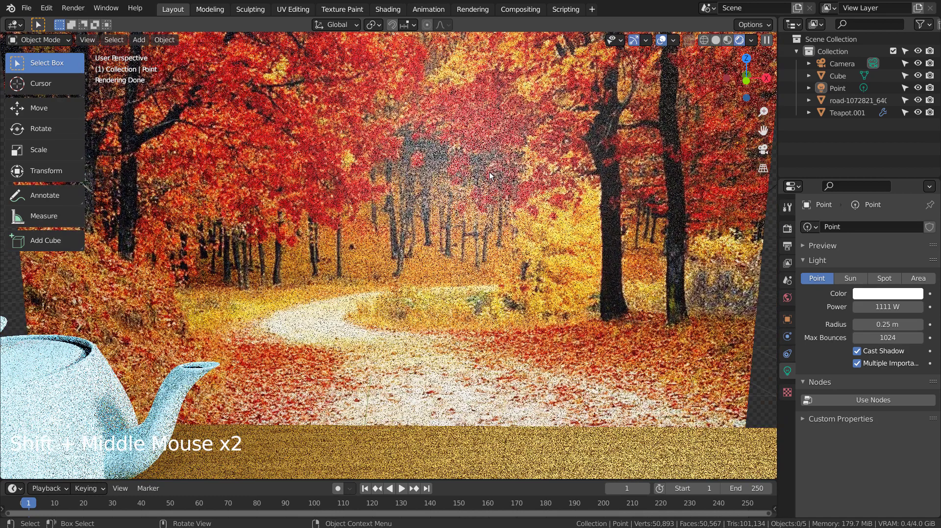
click(490, 175)
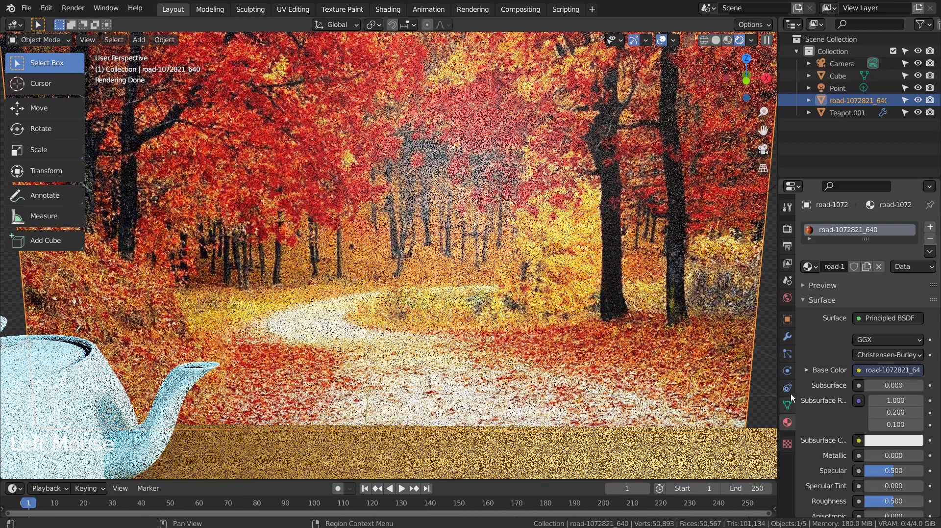
scroll(858, 387, down, 5)
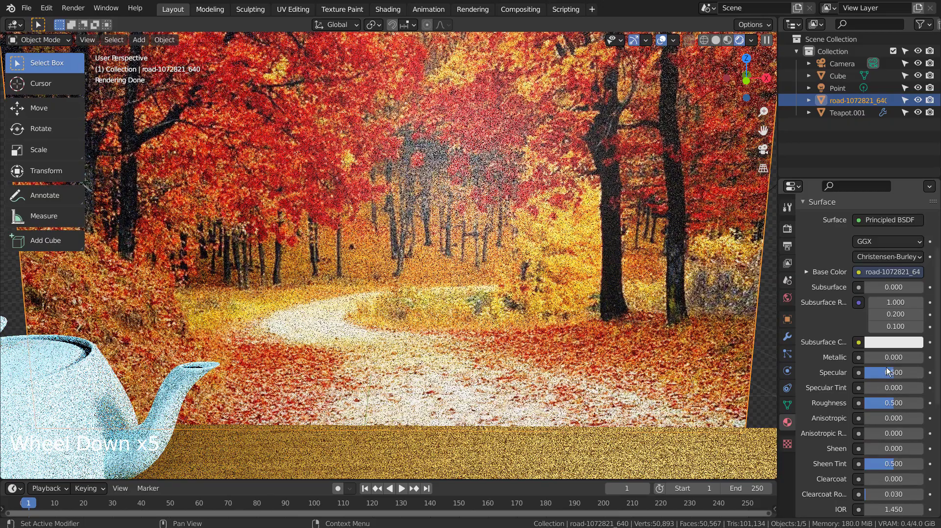
drag(889, 374, 864, 374)
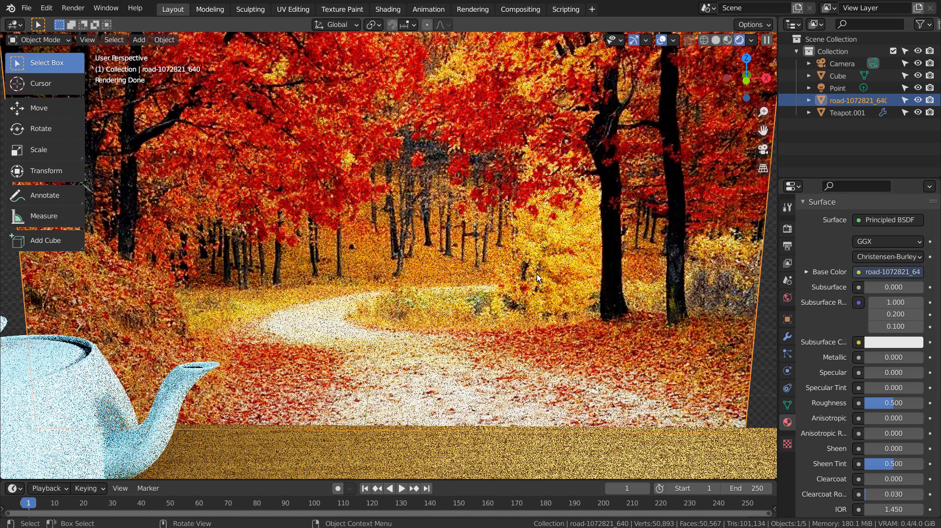
In camera view, reduce the Point light's Power, trying 555 W and settling on 111 W
key(KP_0)
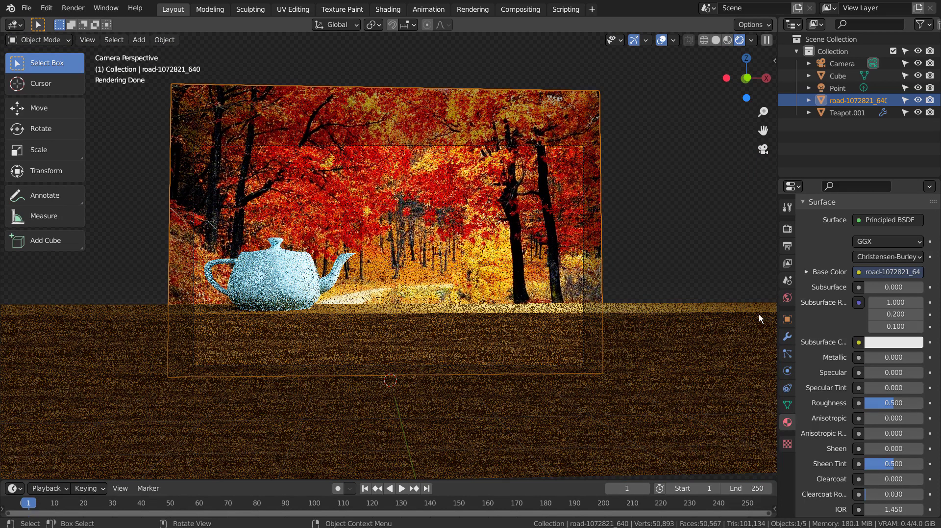
click(843, 86)
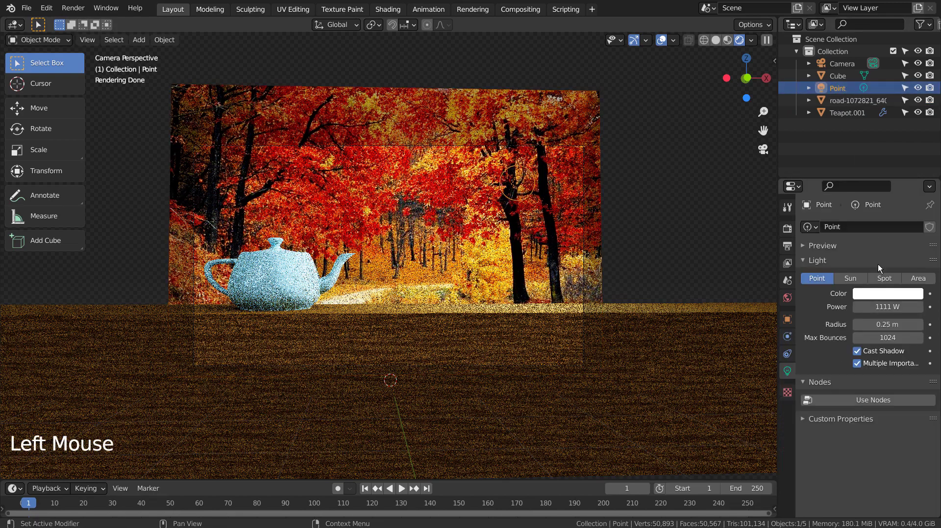
click(888, 306)
text(555)
key(Return)
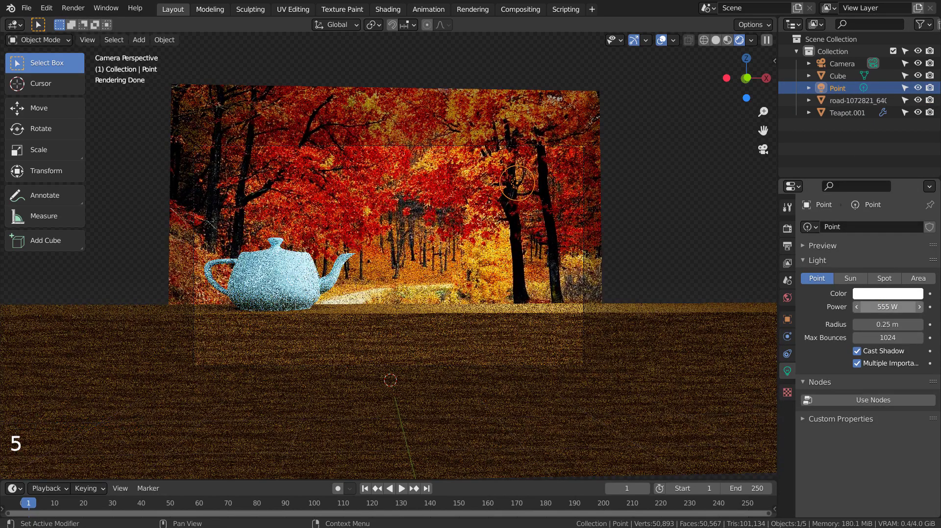
click(891, 307)
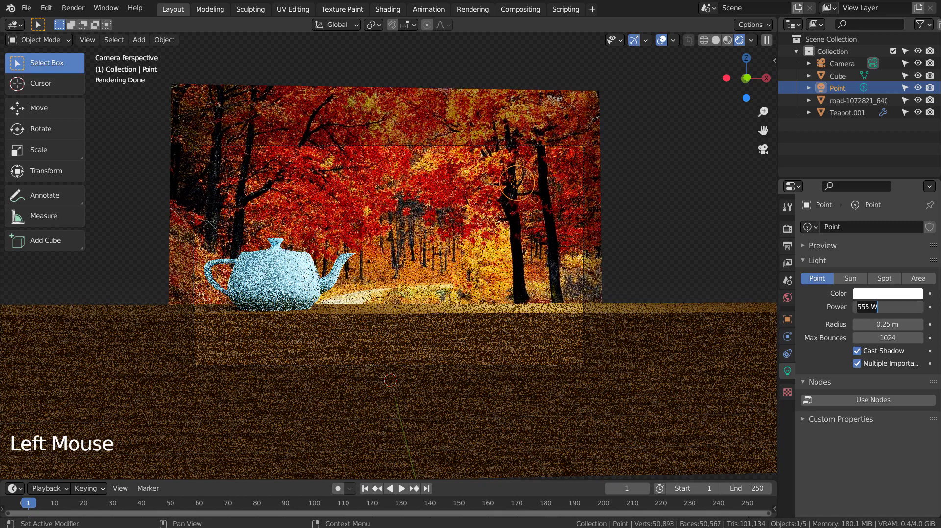
text(111)
key(Return)
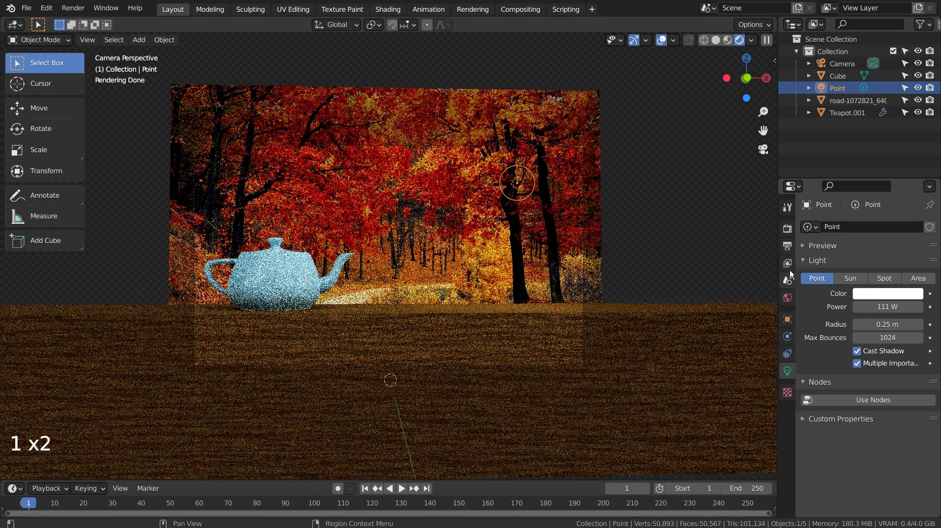
click(657, 231)
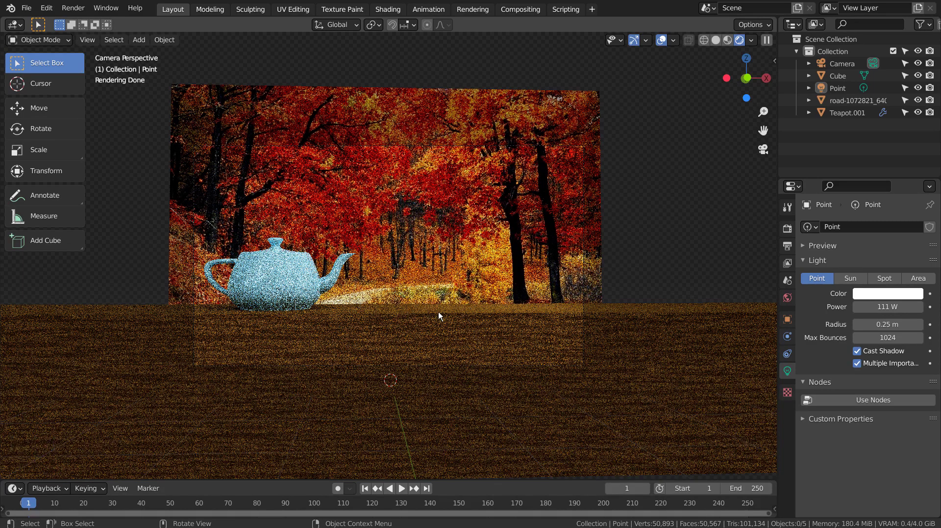
Inspect the teapot and beam under the dimmer light, and save the file blueprint.blend
scroll(446, 310, up, 3)
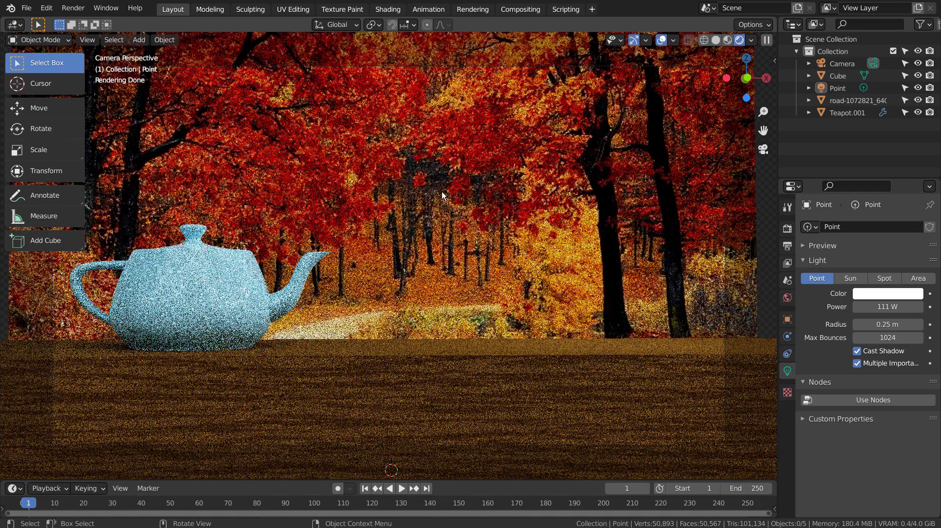
scroll(442, 191, down, 3)
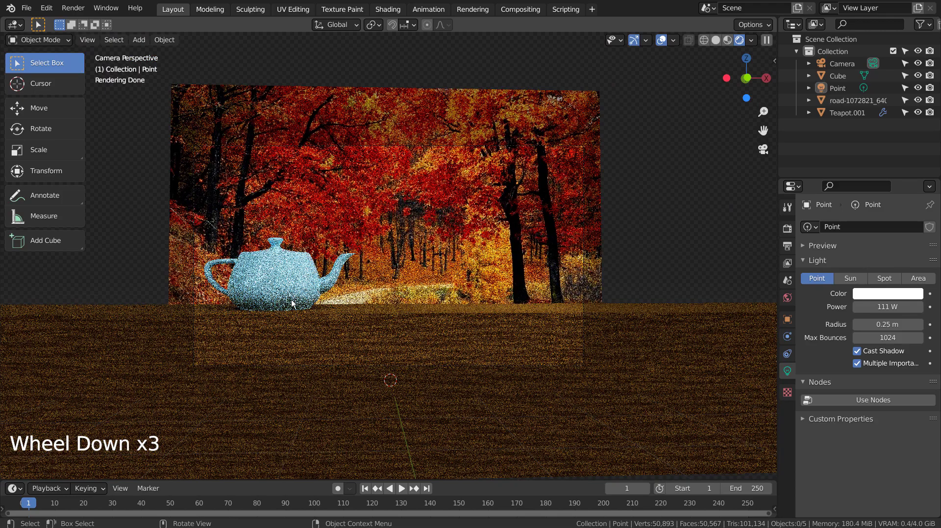
scroll(431, 333, up, 5)
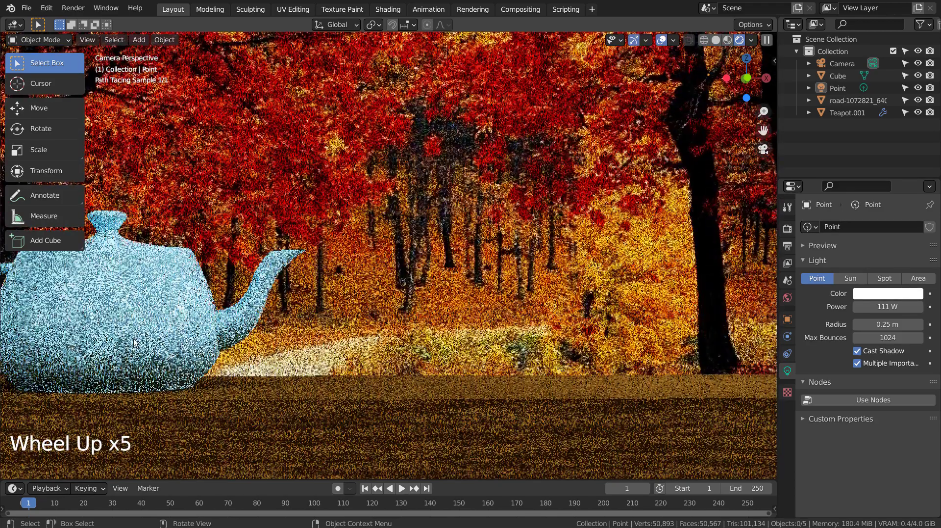
scroll(437, 337, down, 5)
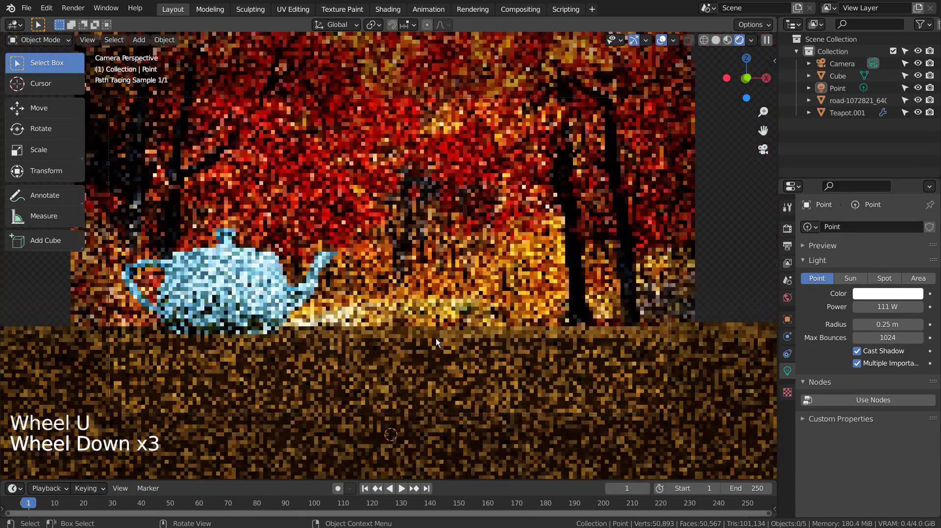
scroll(437, 337, up, 1)
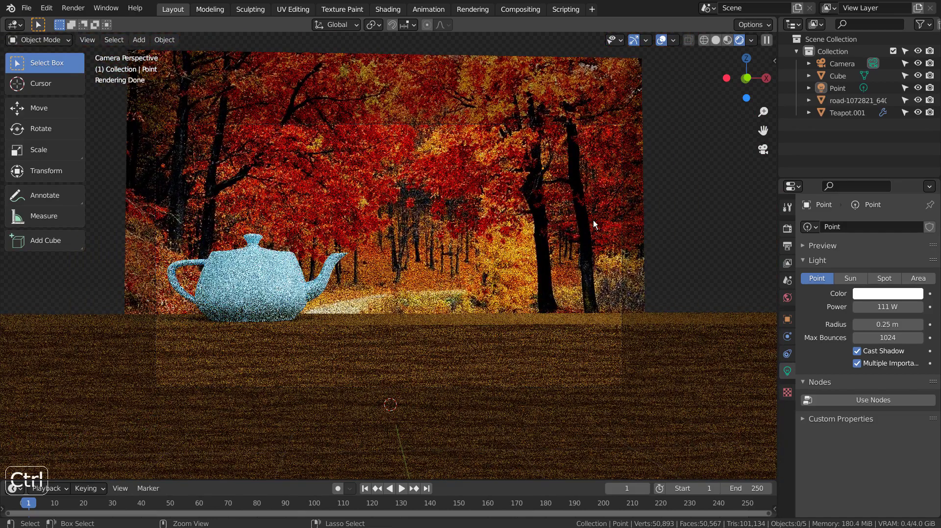
key(ctrl+s)
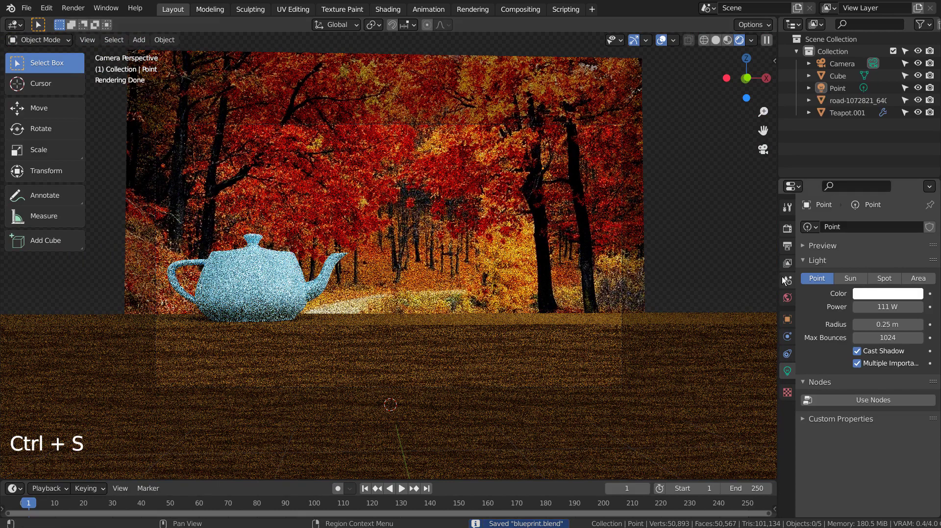
Switch to the Compositing workspace and delete the Denoise node
click(519, 10)
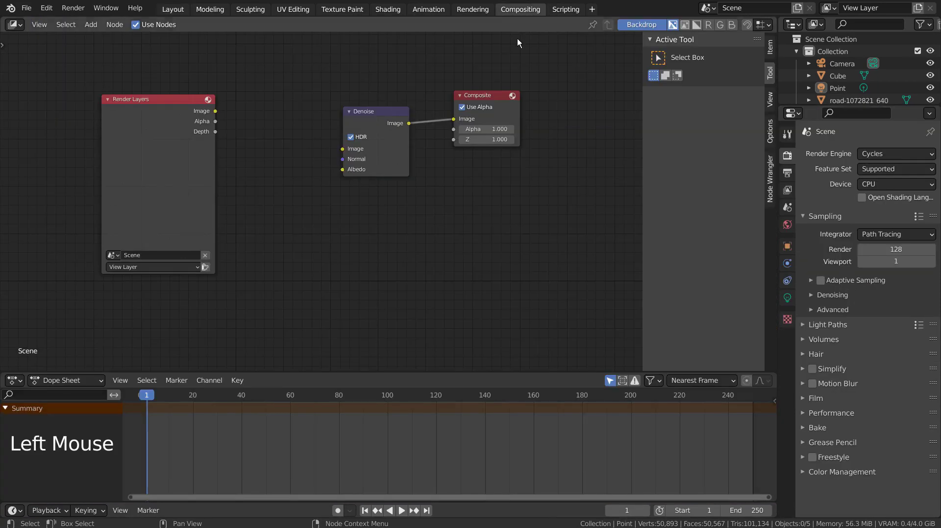
click(373, 118)
key(x)
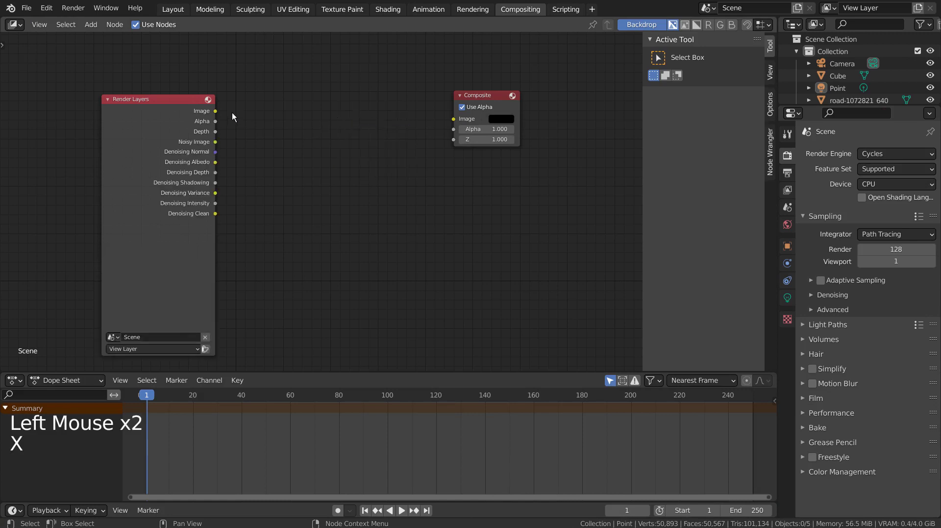
Add a Split Viewer node and place it just below the Composite node
key(shift+a)
text(spl)
key(Return)
click(461, 169)
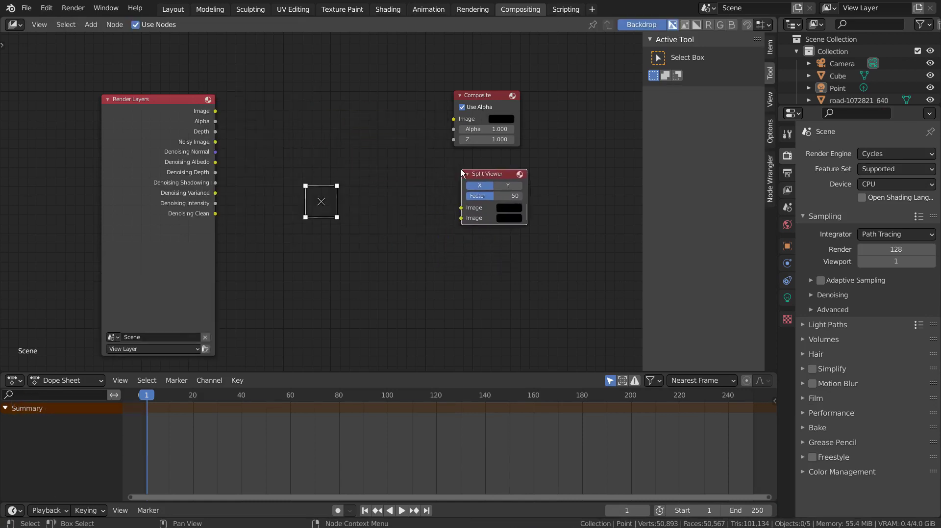
Add a Mix node and place it between the Render Layers and Composite nodes
key(shift+a)
click(319, 116)
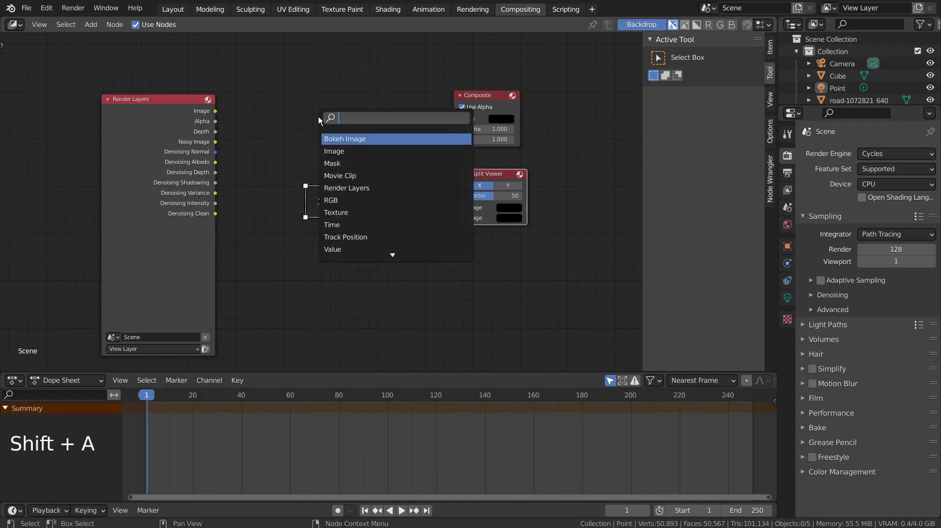
text(mix)
key(Return)
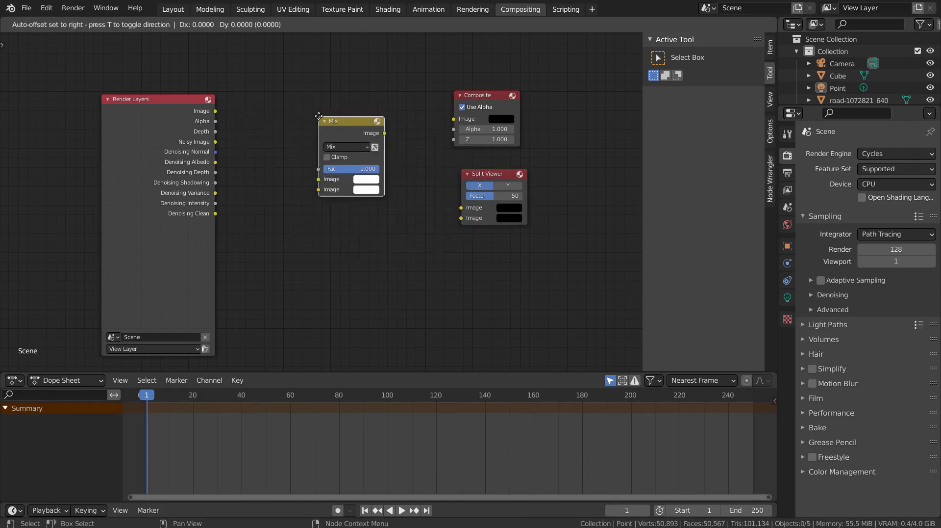
click(355, 94)
Add an RGB node and place it below and before the Mix node
key(shift+a)
click(276, 129)
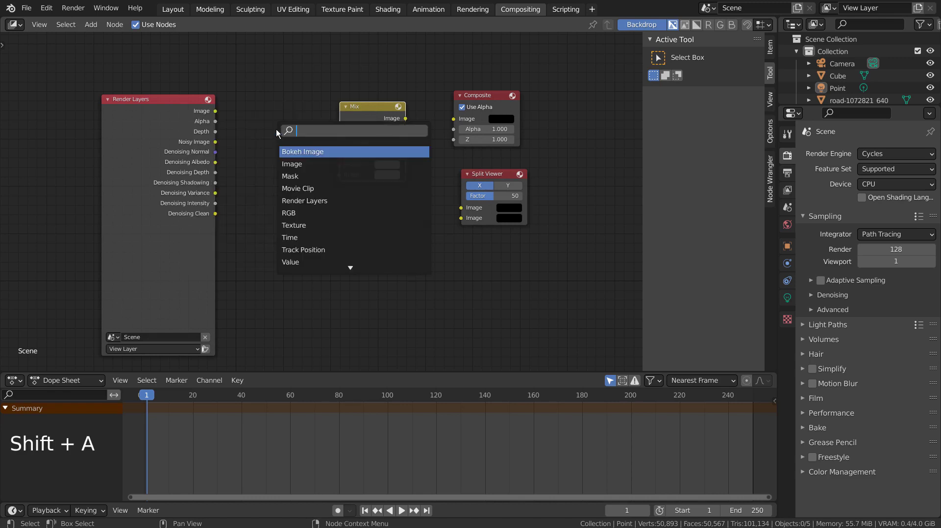
text(rg)
key(Return)
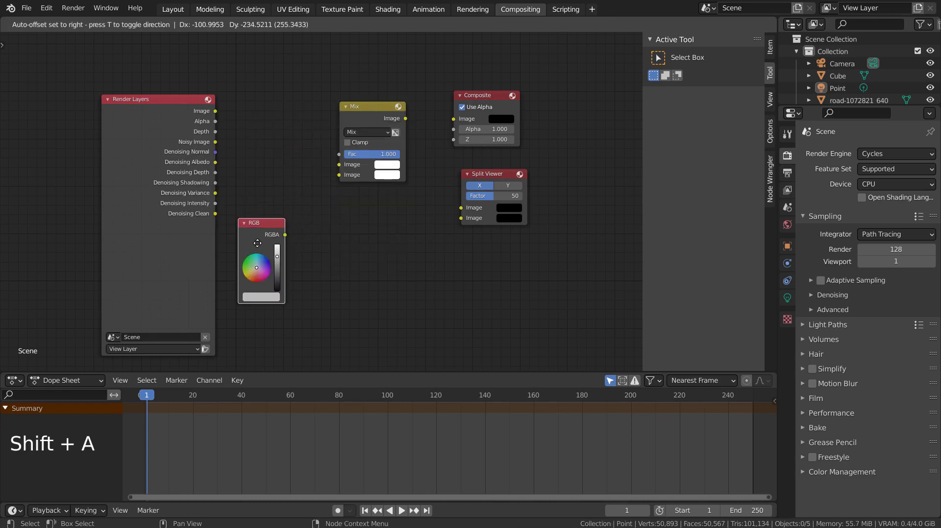
click(235, 225)
Link Render Layers' Image and the RGB output to the Mix node's first and second Image inputs, and the Mix output to Composite
drag(164, 111, 338, 164)
click(289, 243)
drag(284, 241, 339, 176)
mouse_move(405, 119)
mouse_down()
mouse_move(452, 116)
mouse_move(407, 125)
mouse_up()
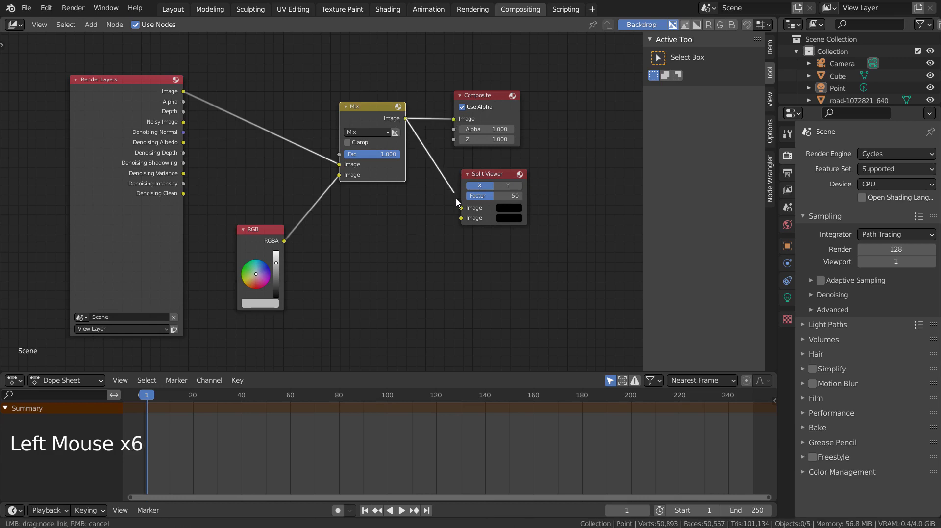
Link Render Layers' Image to the Split Viewer's first Image input and the Mix output to its second
drag(460, 204, 460, 206)
drag(184, 91, 461, 219)
drag(184, 91, 461, 208)
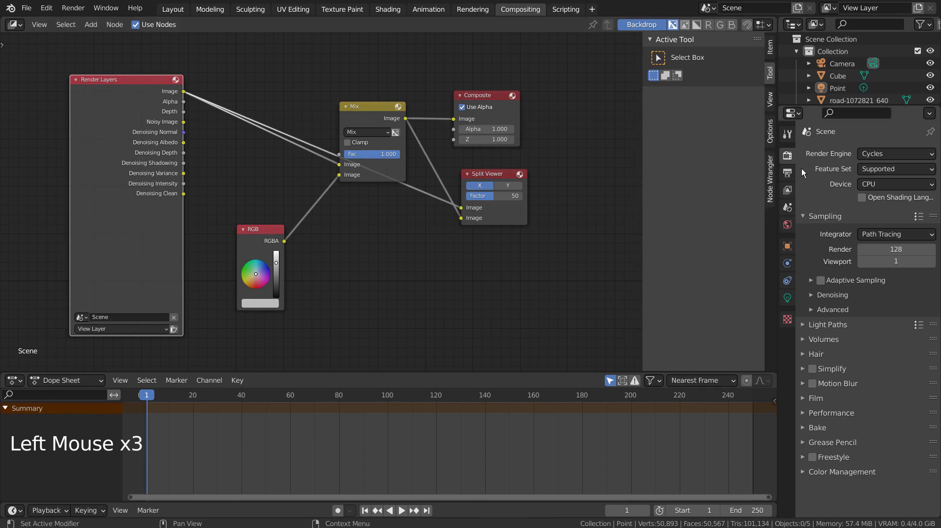
Set the output resolution percentage to 50% and render the image
double_click(892, 243)
click(788, 173)
double_click(896, 192)
text(50)
key(Return)
click(365, 233)
key(F12)
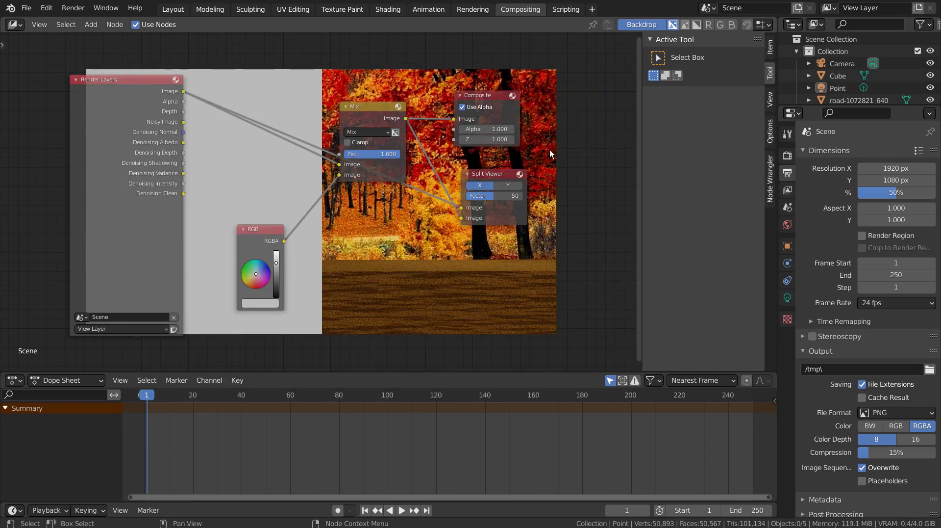
Lower the Mix node's Fac to 0.100 and change the RGB node's colour to a muted pinkish purple
click(607, 89)
drag(381, 156, 332, 156)
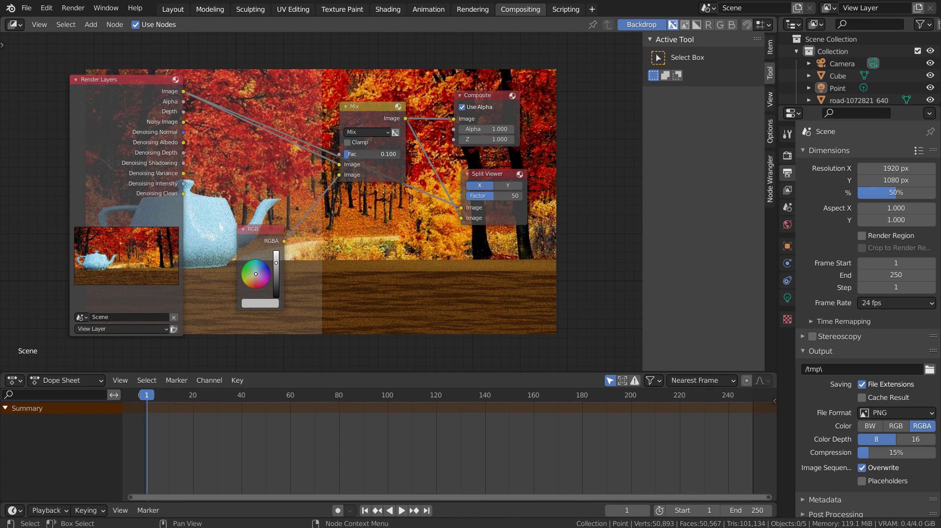
click(251, 269)
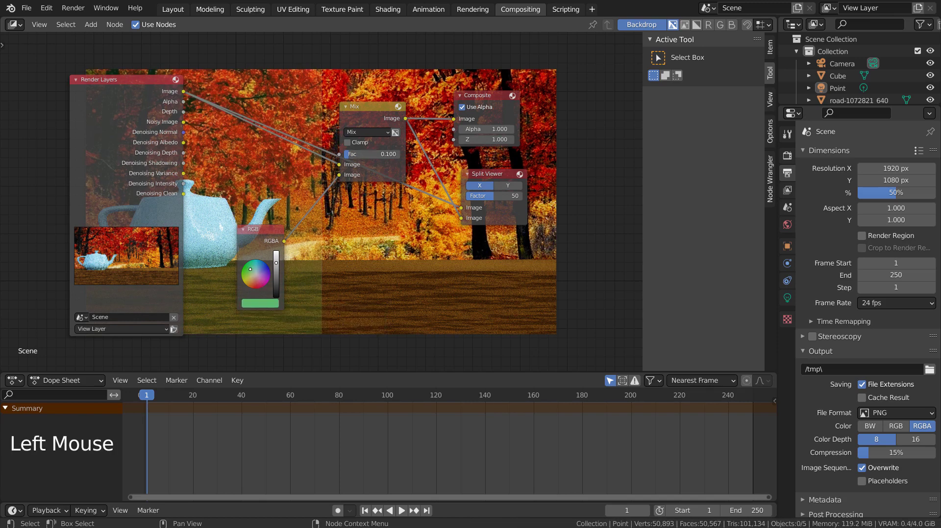
click(260, 278)
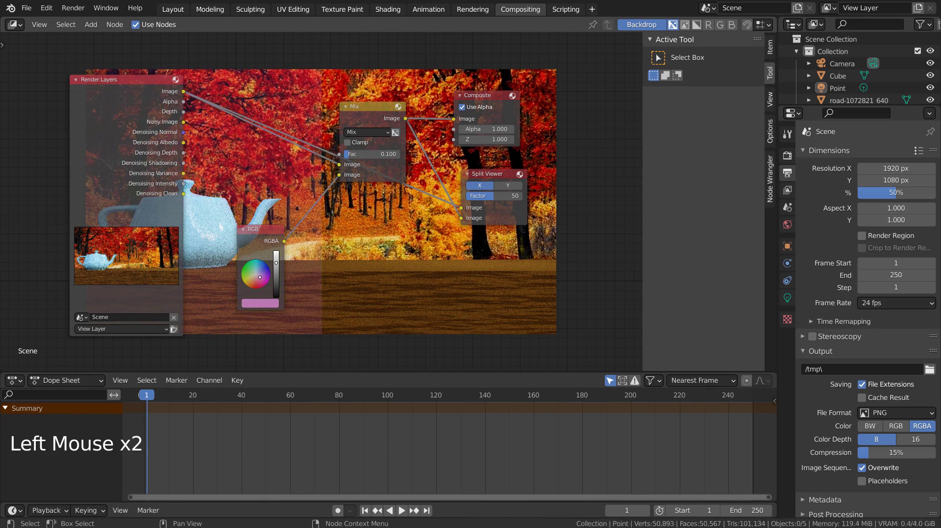
drag(261, 279, 261, 275)
click(261, 279)
click(280, 271)
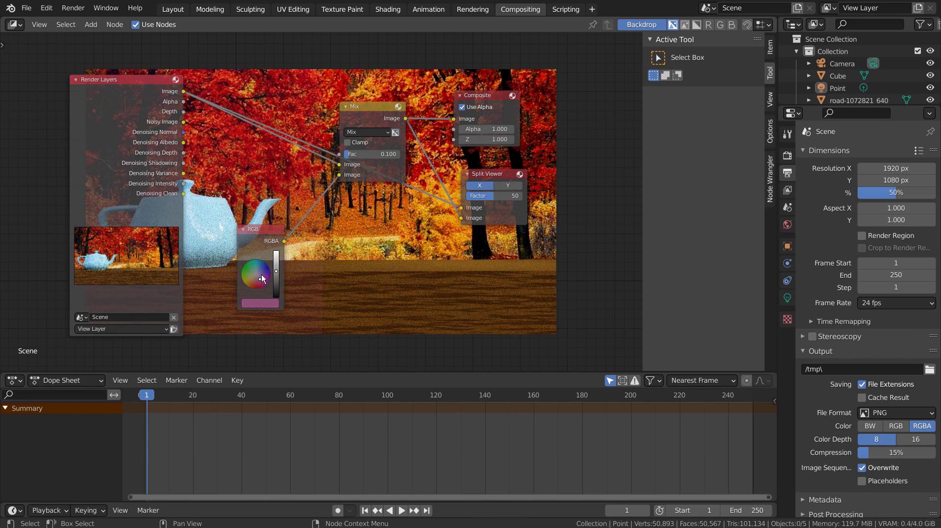
Raise the Mix node's Fac to 0.348 and darken the RGB node's colour to a deep purple
shift+drag(357, 156, 441, 156)
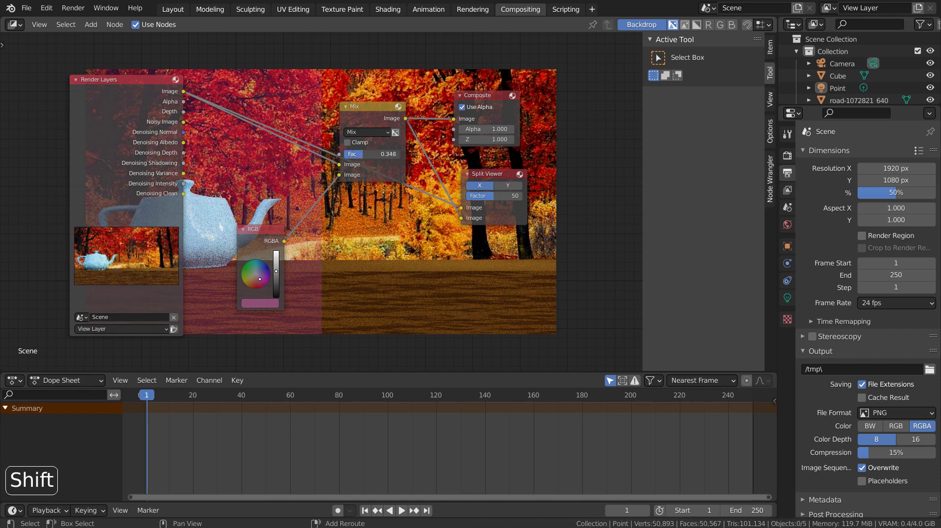
click(277, 278)
click(276, 278)
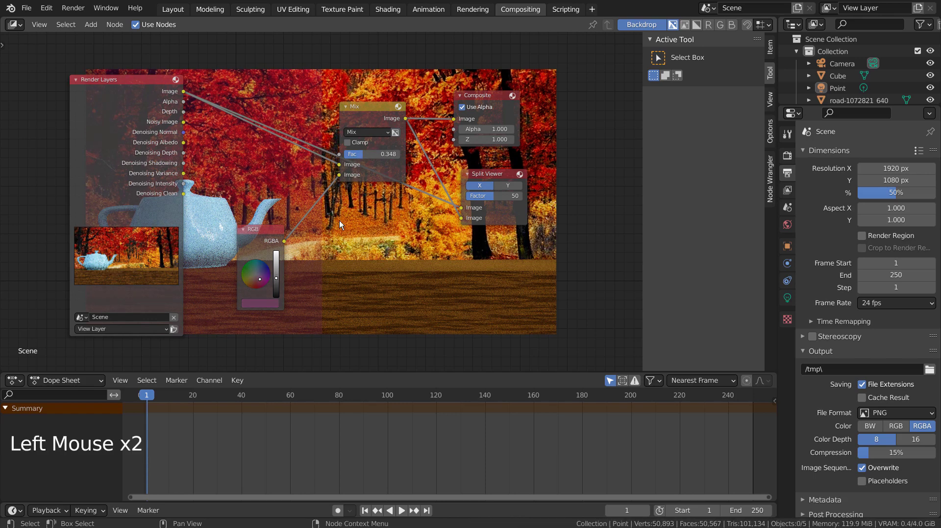
Raise the Mix node's Fac to 0.499 and set the Split Viewer's Factor to 51
shift+drag(379, 154, 430, 154)
mouse_move(499, 196)
mouse_down()
mouse_move(512, 197)
mouse_move(468, 196)
mouse_move(522, 197)
mouse_move(477, 196)
mouse_move(522, 196)
mouse_move(481, 196)
mouse_move(509, 196)
mouse_move(495, 196)
mouse_up()
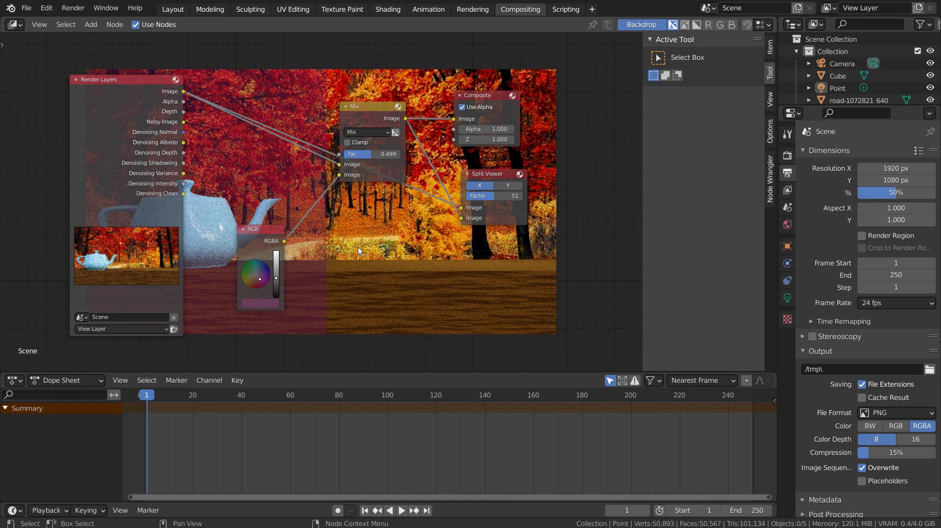
Render the image again and switch the displayed render result from Composite to View Layer
key(F12)
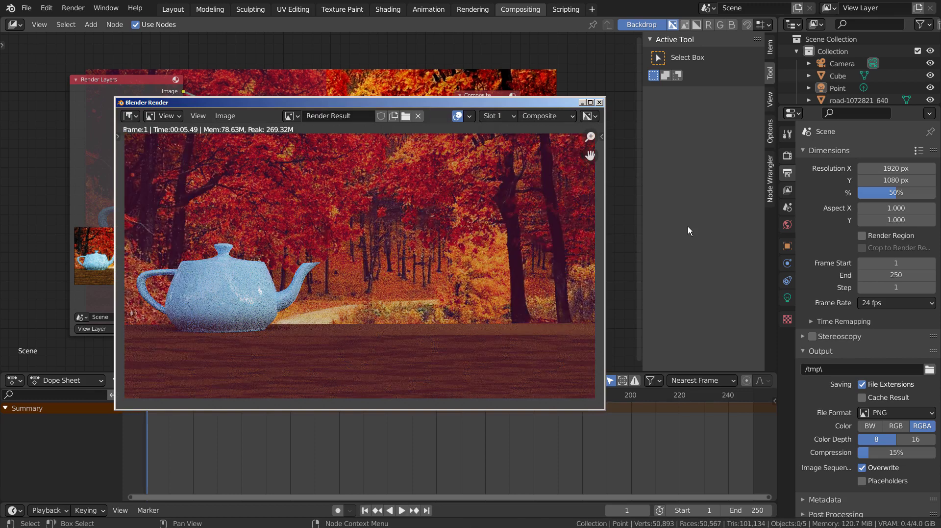
click(529, 117)
click(529, 144)
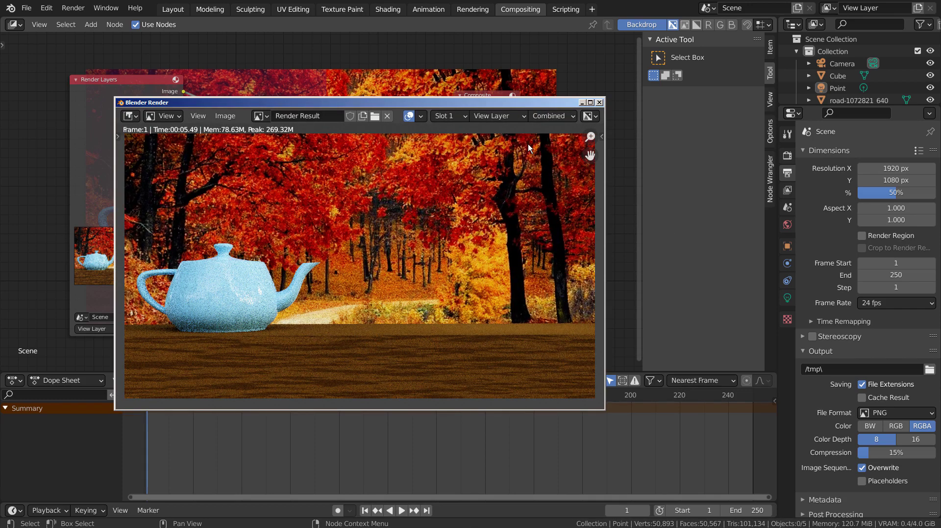
Switch the displayed render result from View Layer back to Composite and close the render window
click(532, 116)
click(491, 116)
click(492, 117)
click(489, 132)
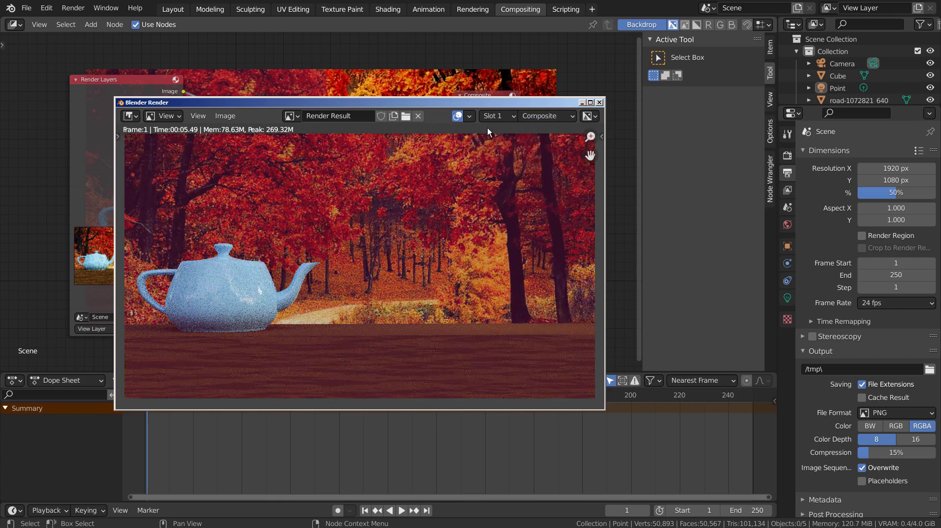
click(599, 103)
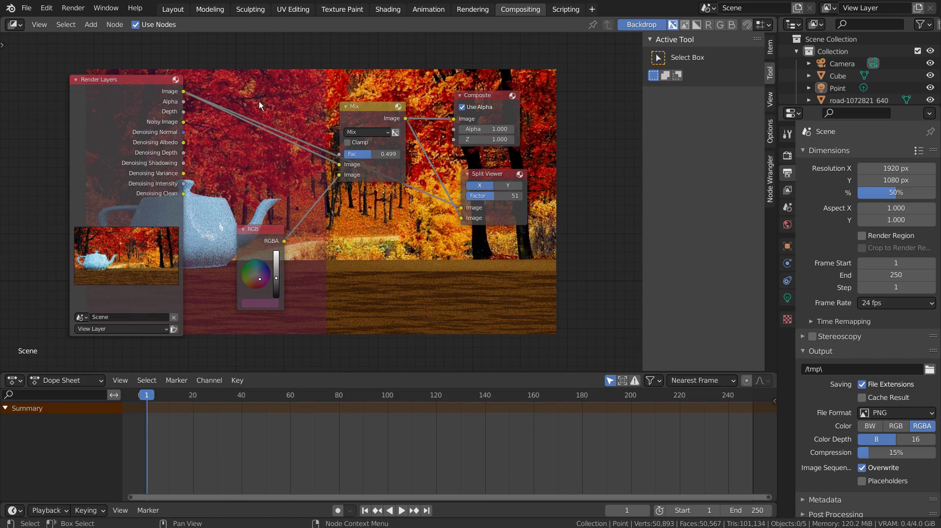
In the Layout workspace, enable Depth of Field on the camera and set the teapot as its focus object
click(169, 9)
click(315, 84)
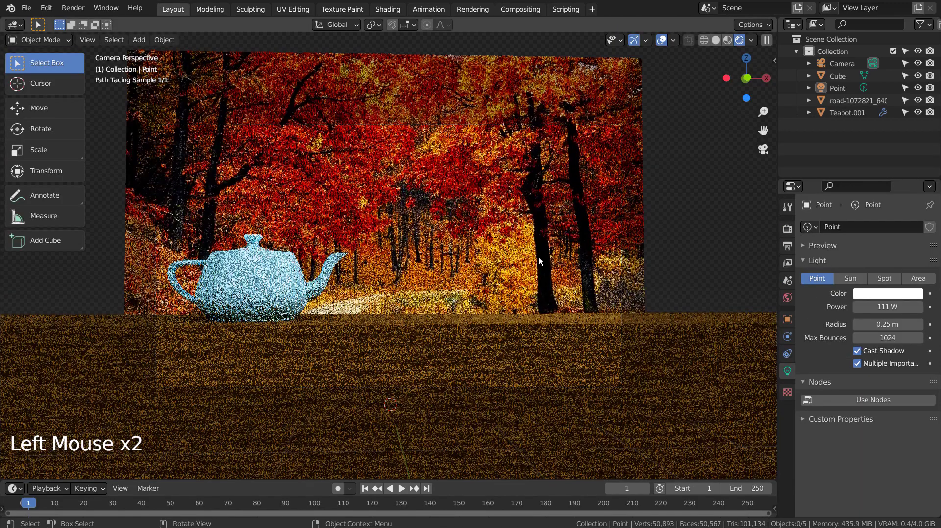
click(831, 65)
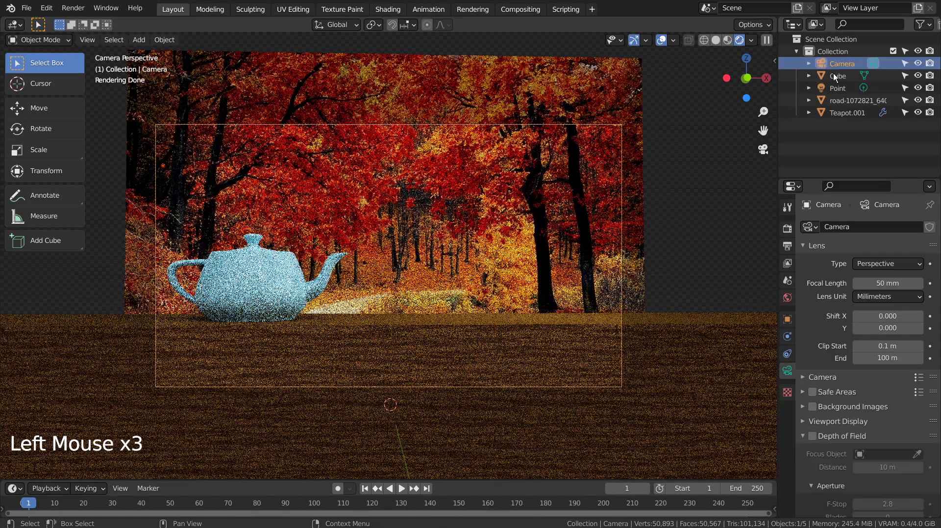
click(813, 436)
drag(917, 453, 313, 280)
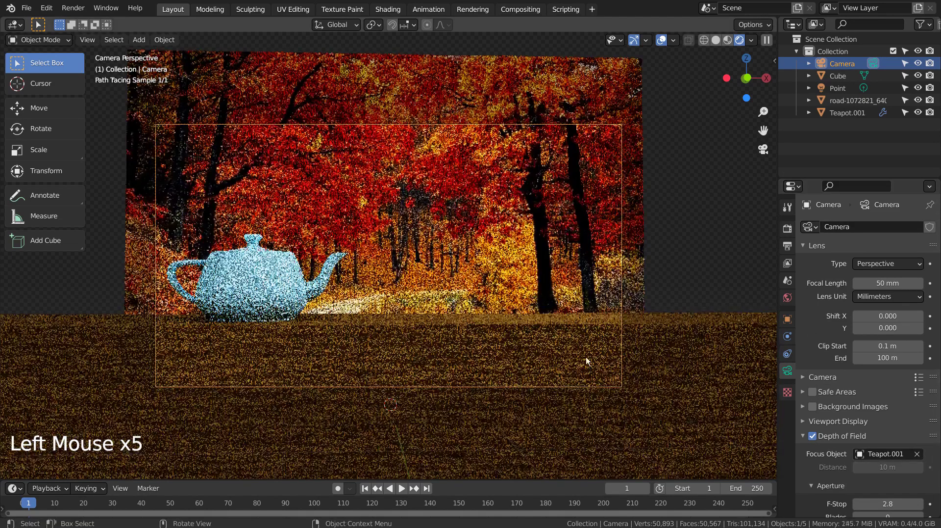
Set the camera's aperture F-Stop to 0.4 and render the image to check the background blur
scroll(898, 459, down, 4)
click(897, 456)
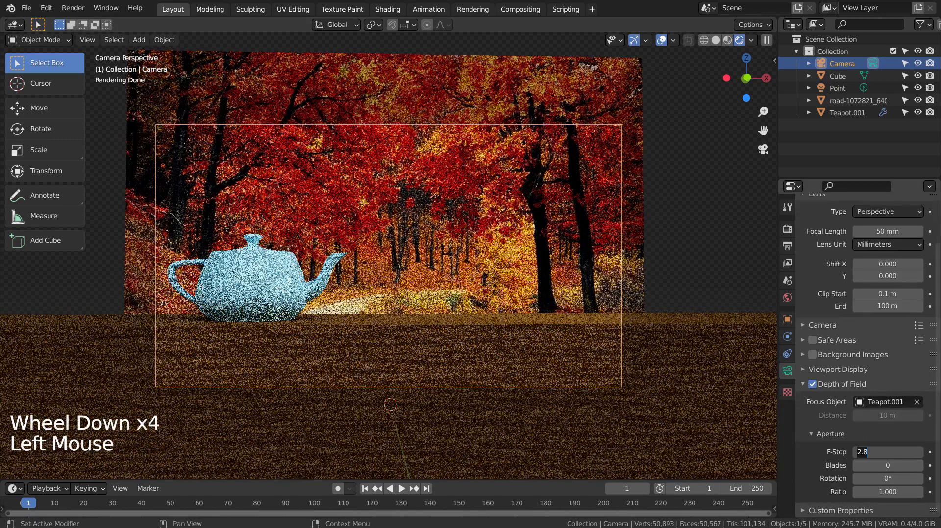
text(0.4)
key(Return)
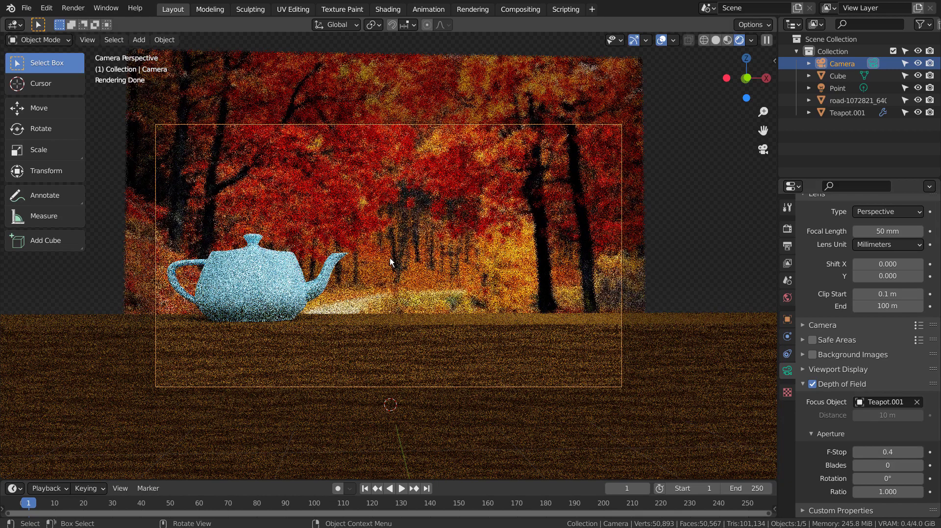
key(F12)
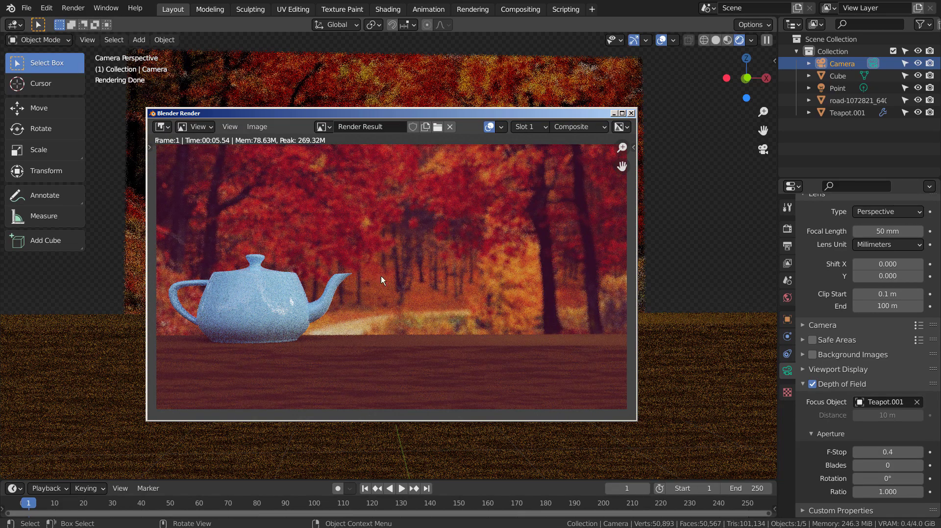
click(631, 113)
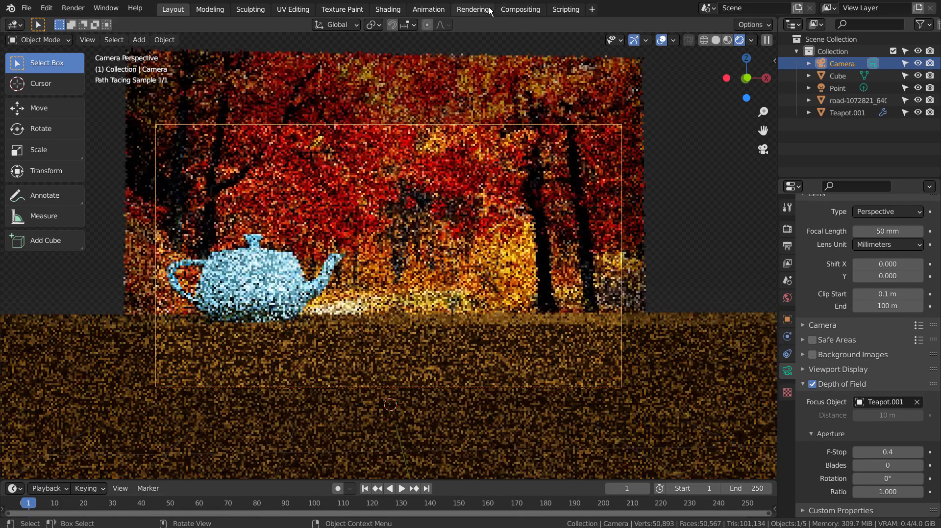
In the Compositing workspace, lower the Mix node's Fac to 0.279 and render the image to check the tint
click(520, 9)
scroll(259, 189, up, 3)
mouse_move(283, 219)
shift+middle_down()
mouse_move(305, 220)
mouse_move(295, 252)
mouse_move(293, 224)
shift+middle_up()
shift+middle_click(293, 224)
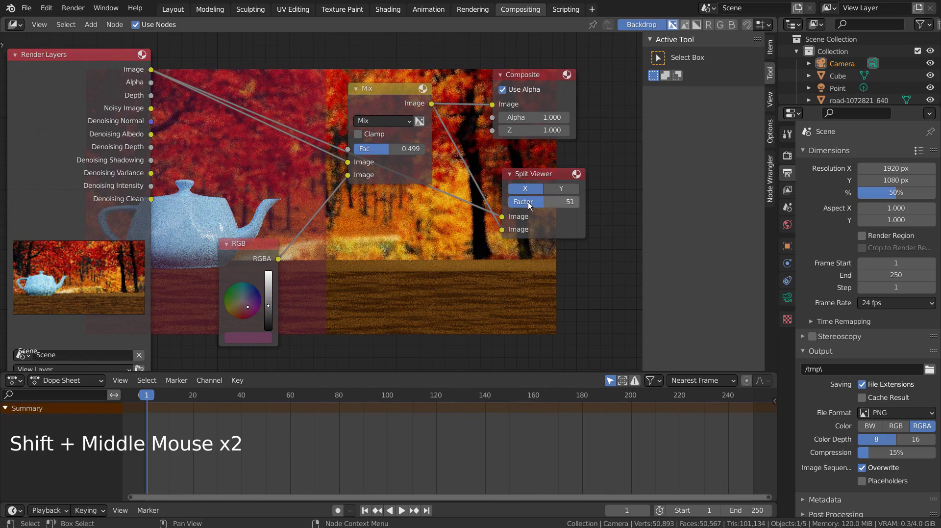
shift+drag(390, 148, 370, 148)
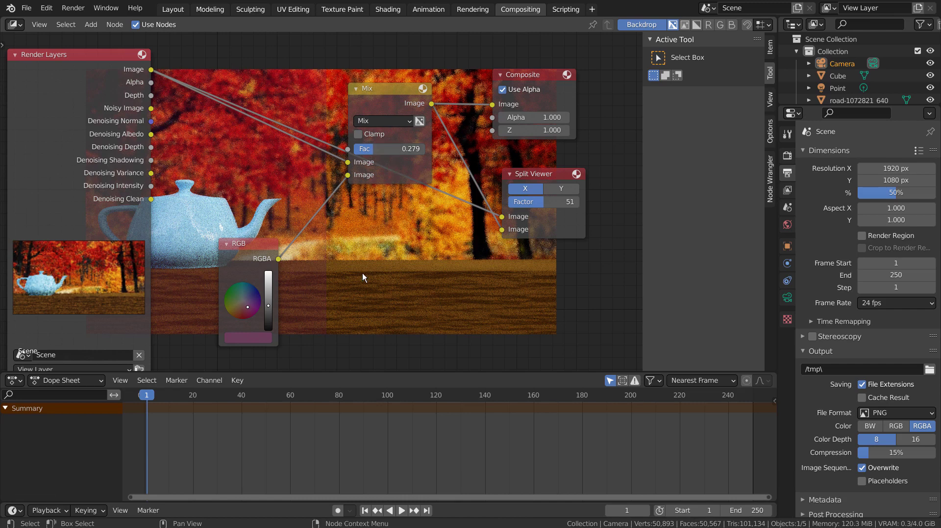
key(F12)
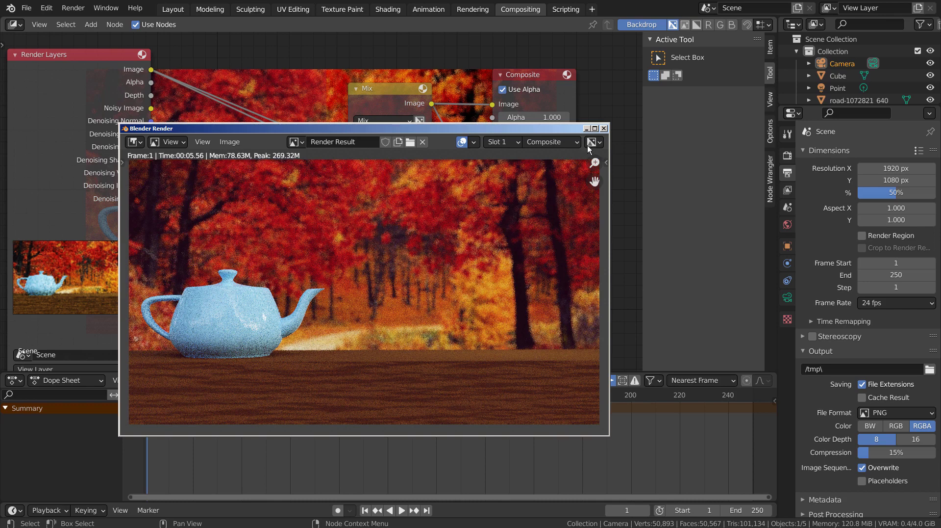
click(603, 128)
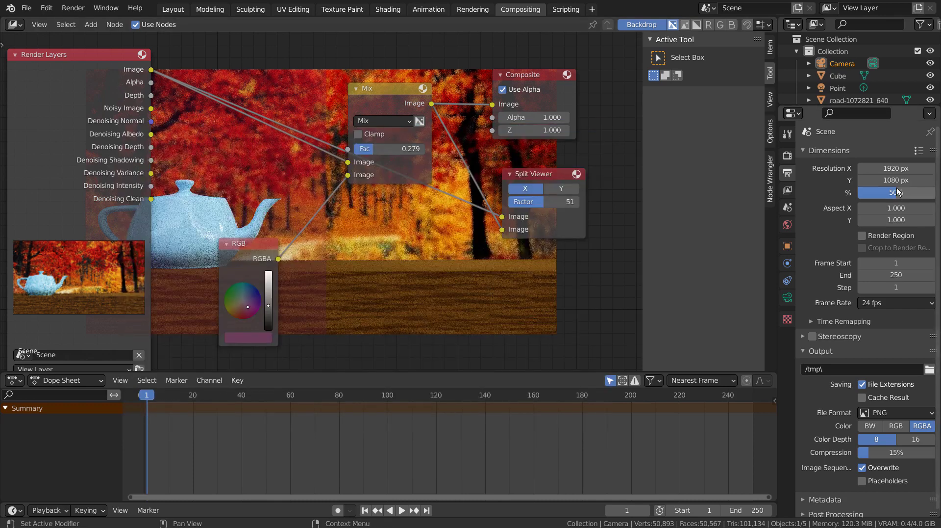
Set the output resolution scale to 100% and the Cycles render samples to 32
drag(924, 192, 934, 192)
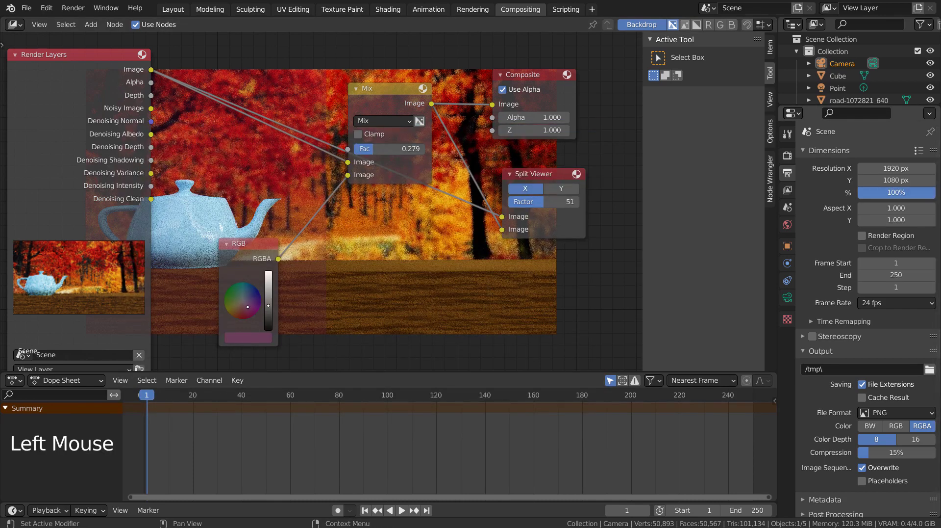
click(788, 156)
click(896, 249)
drag(896, 249, 748, 245)
click(608, 270)
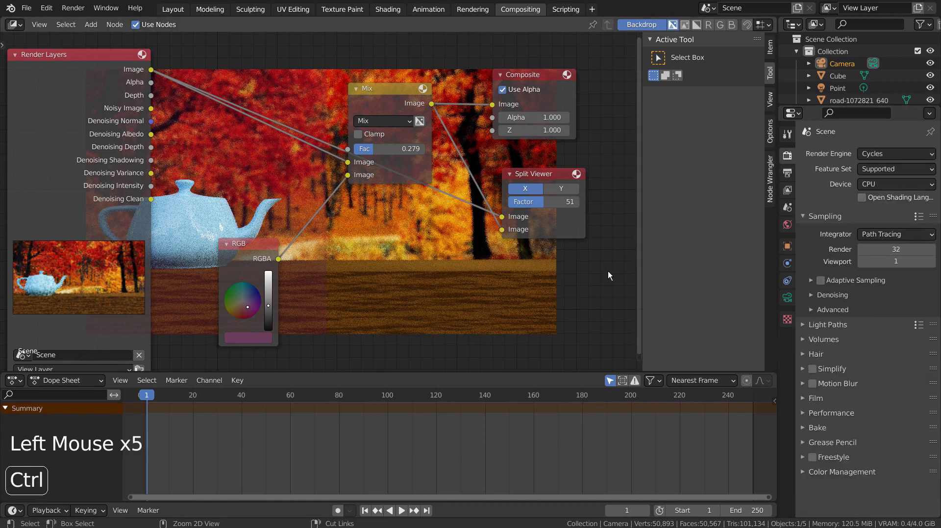
Save the file and render the final image, switching the displayed result from View Layer to Composite
key(ctrl+s)
key(F12)
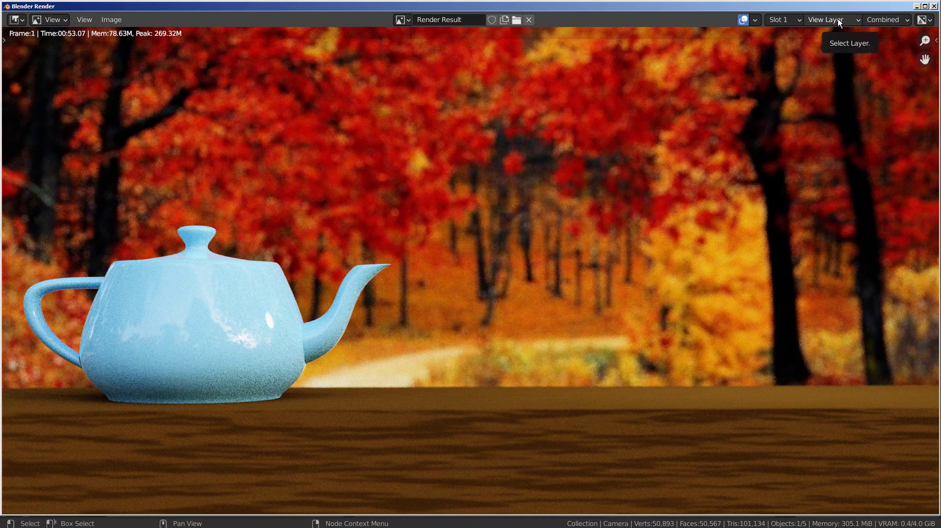
click(837, 18)
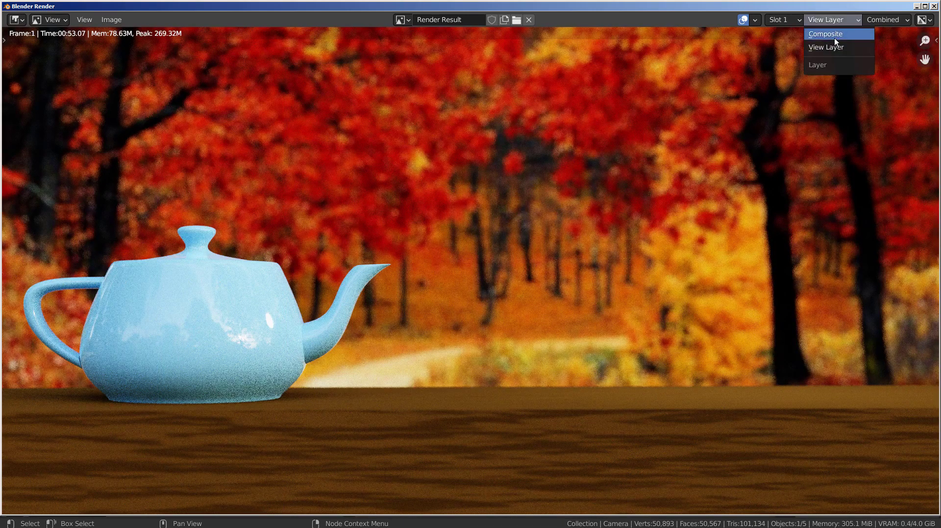
click(835, 35)
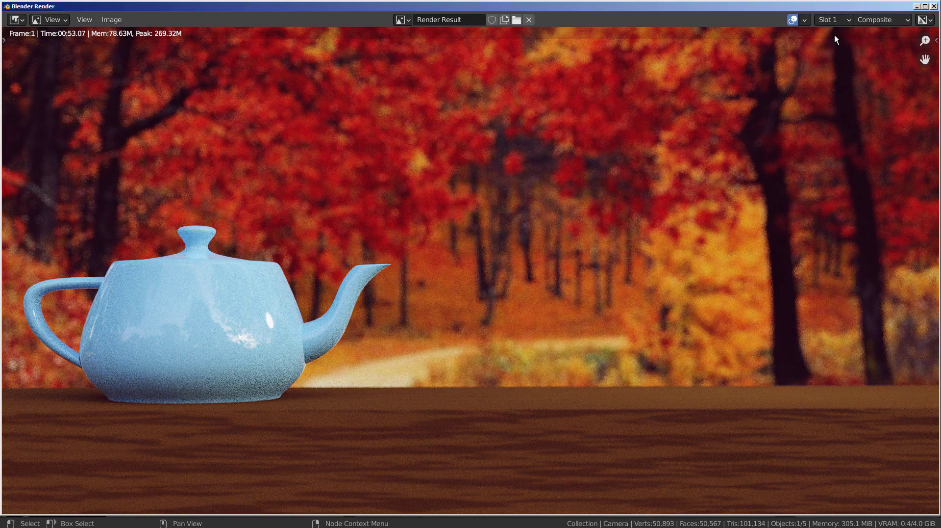